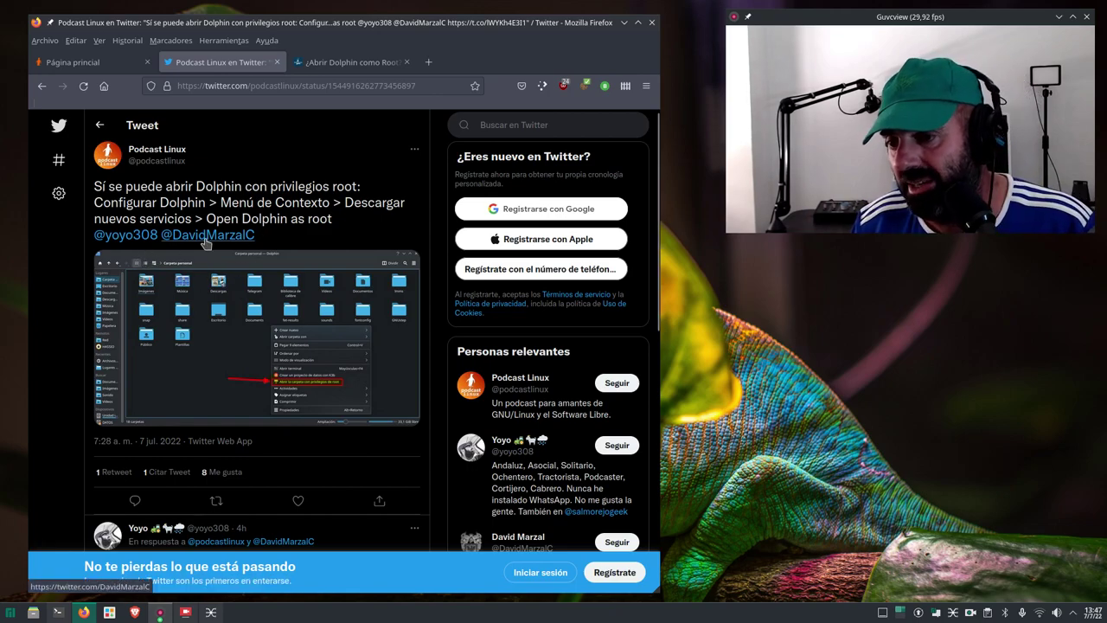
Read the Podcast Linux tweet on opening Dolphin with root privileges and its replies, and minimize the browser
scroll(244, 442, "down", 3)
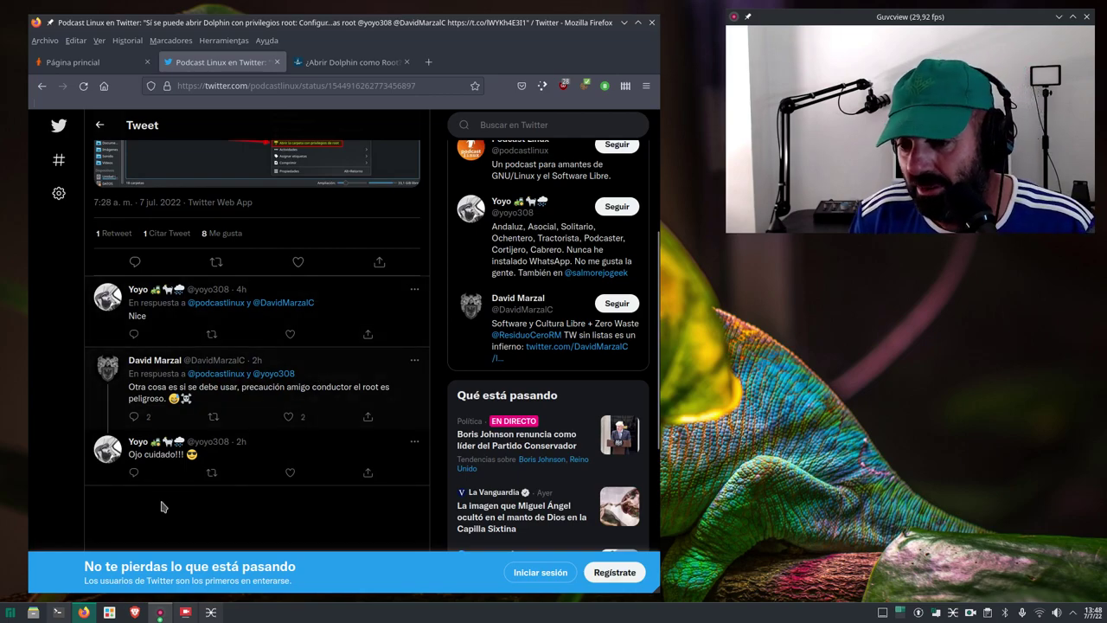
scroll(271, 436, "down", 5)
scroll(284, 424, "up", 5)
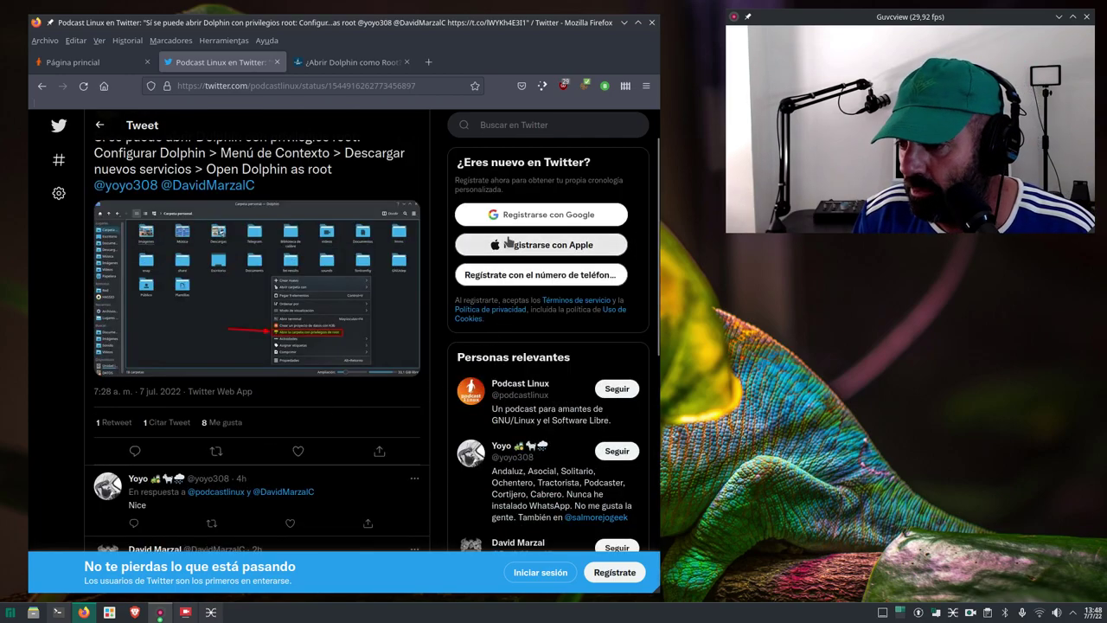
scroll(290, 259, "up", 1)
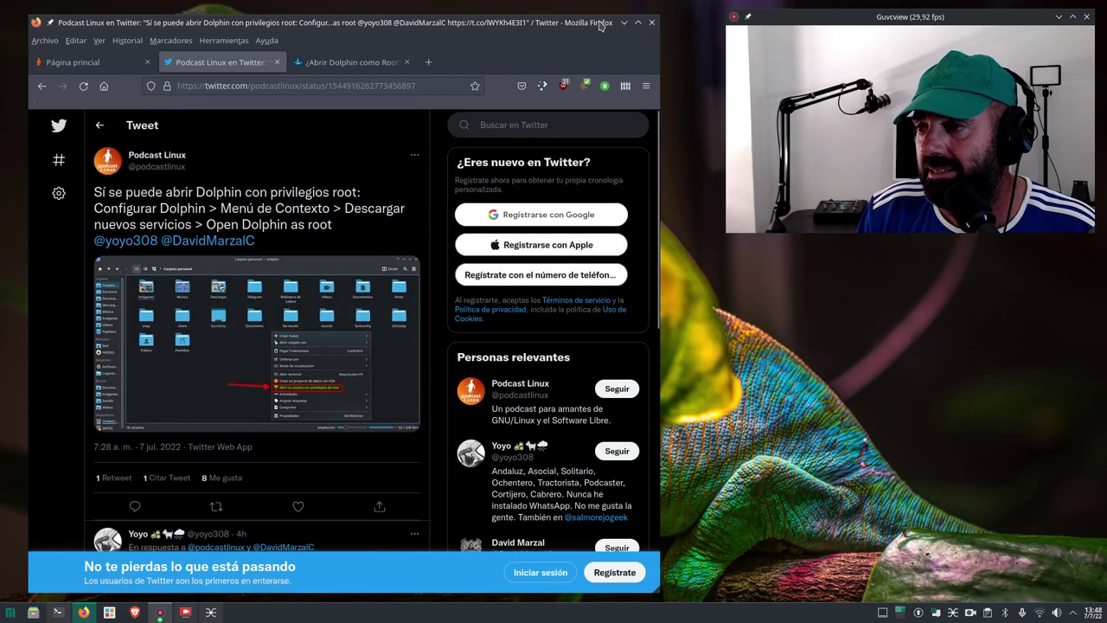
left_click(623, 23)
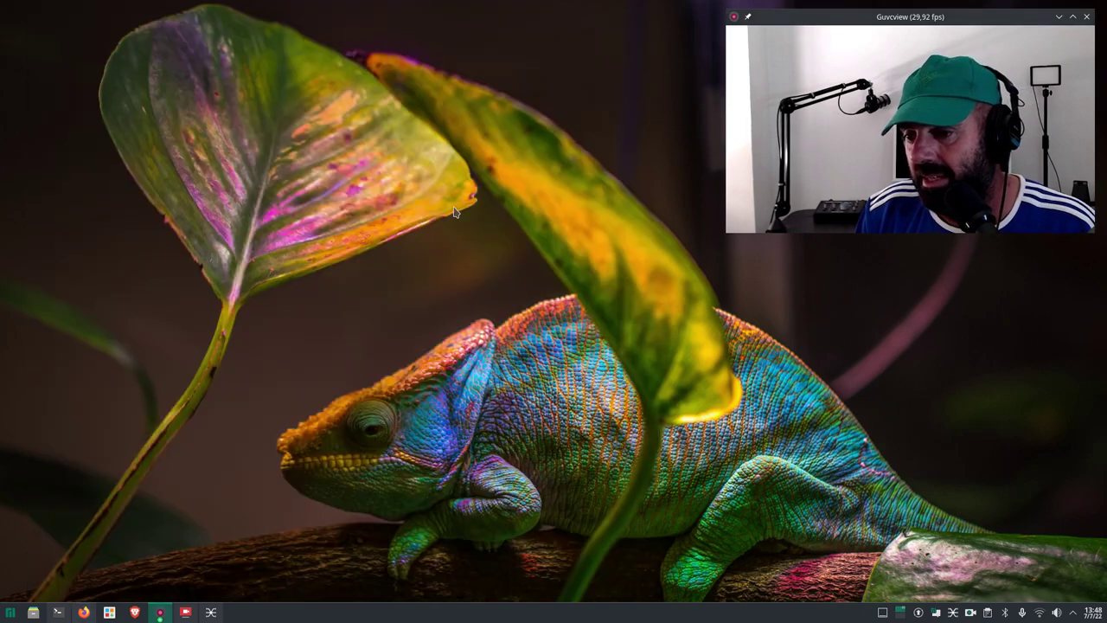
Open the Dolphin file manager at the home folder, and reposition and shrink its window
left_click(33, 612)
left_click_drag(686, 126, 406, 95)
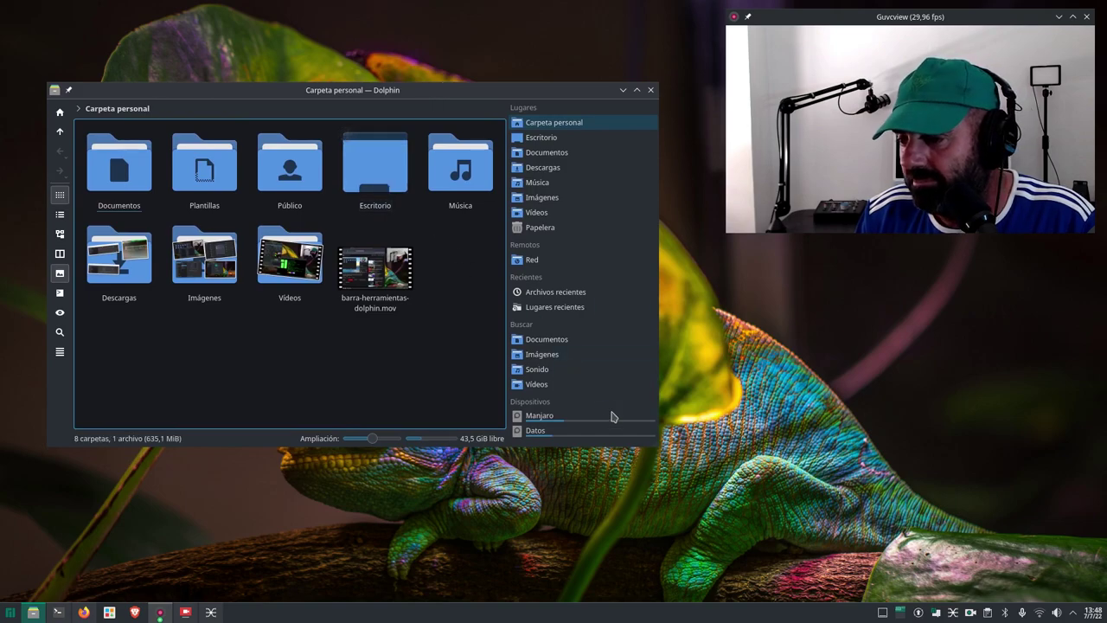
left_click_drag(658, 448, 595, 427)
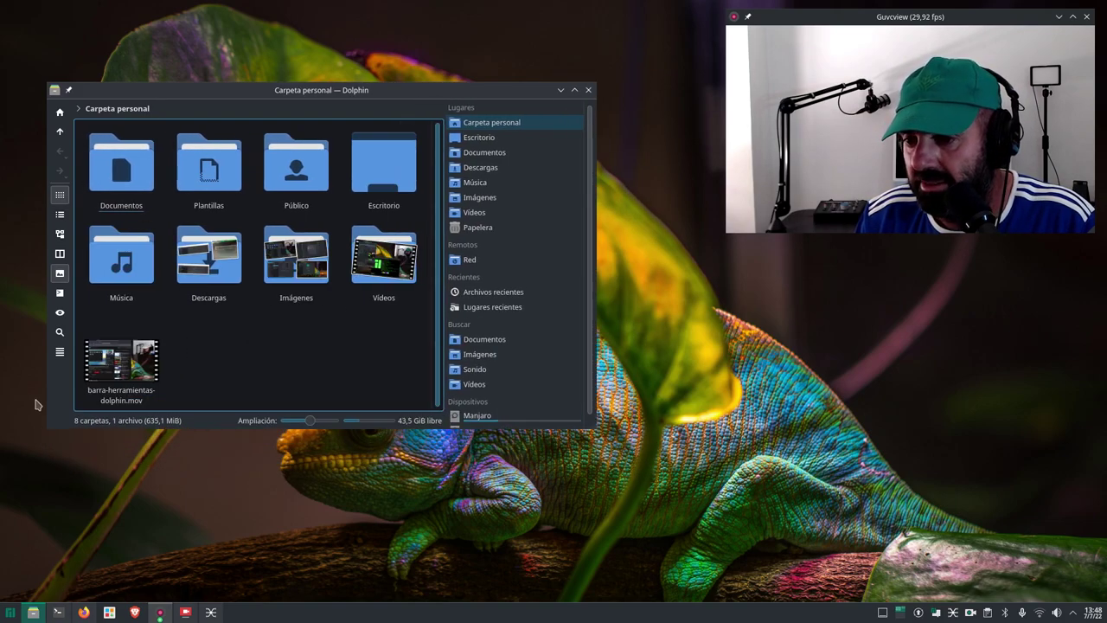
Open the context menu page of Dolphin's settings, and move and enlarge the settings dialog
left_click(60, 351)
mouse_move(119, 509)
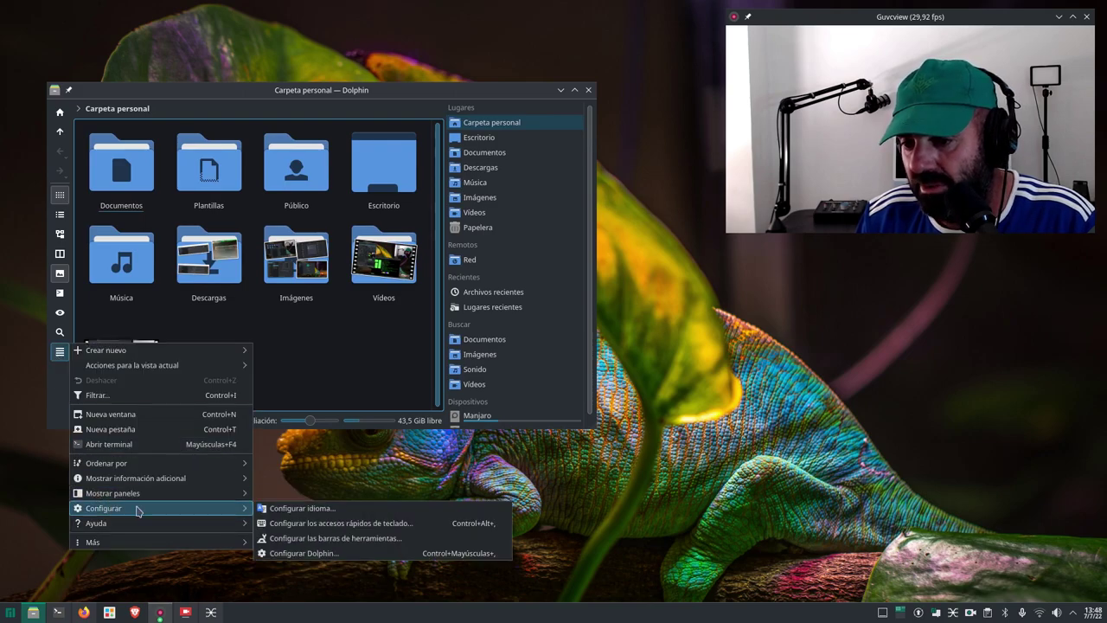
left_click(299, 552)
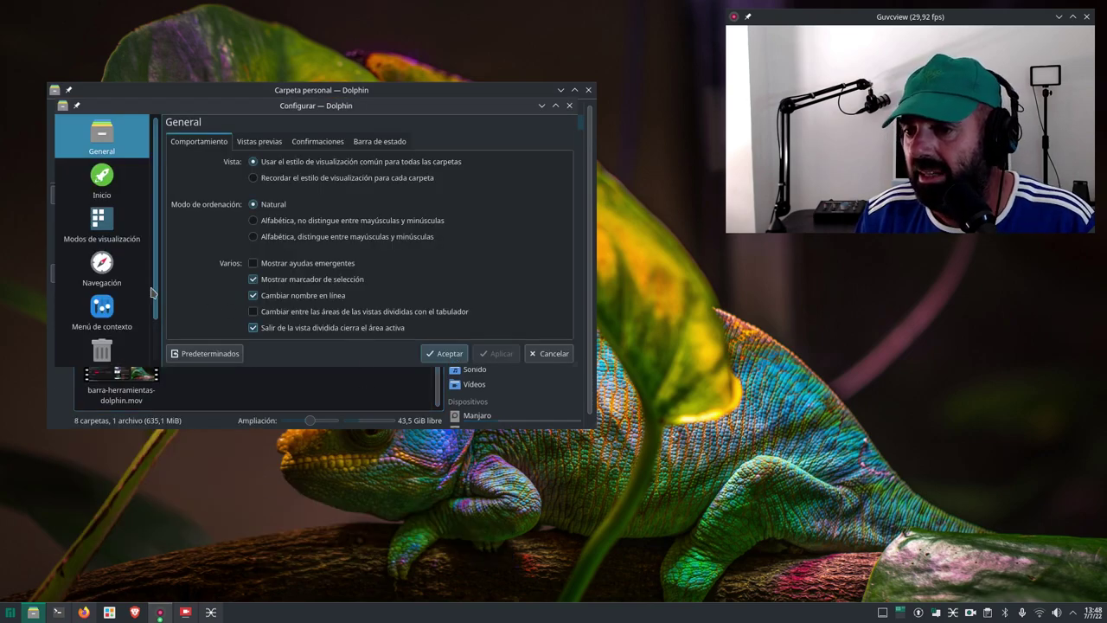
left_click(104, 315)
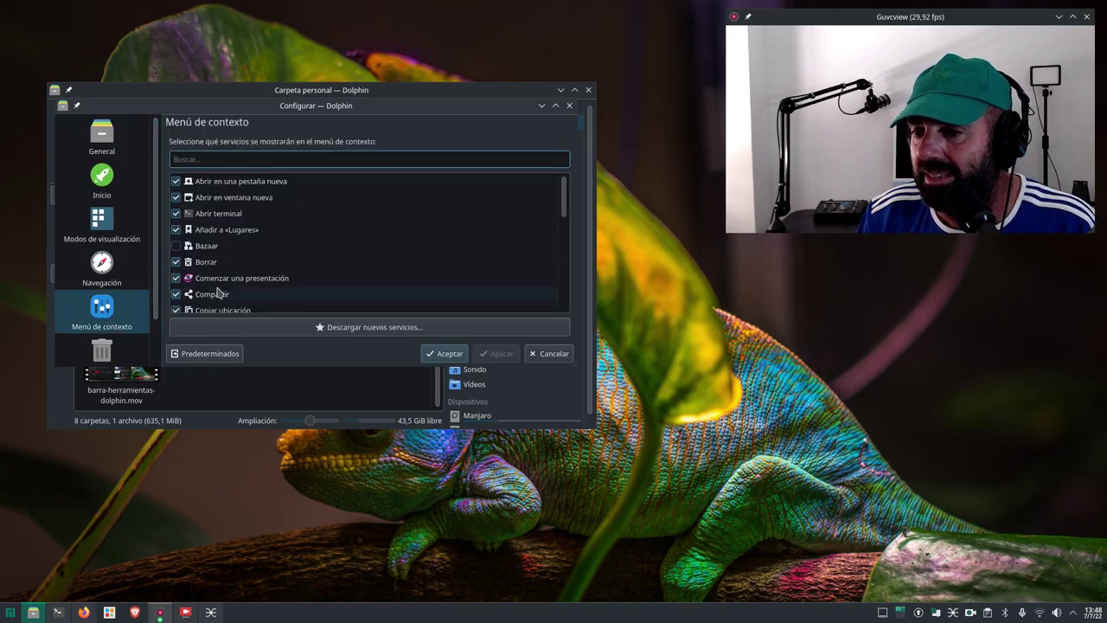
left_click_drag(391, 111, 390, 51)
left_click_drag(576, 307, 684, 499)
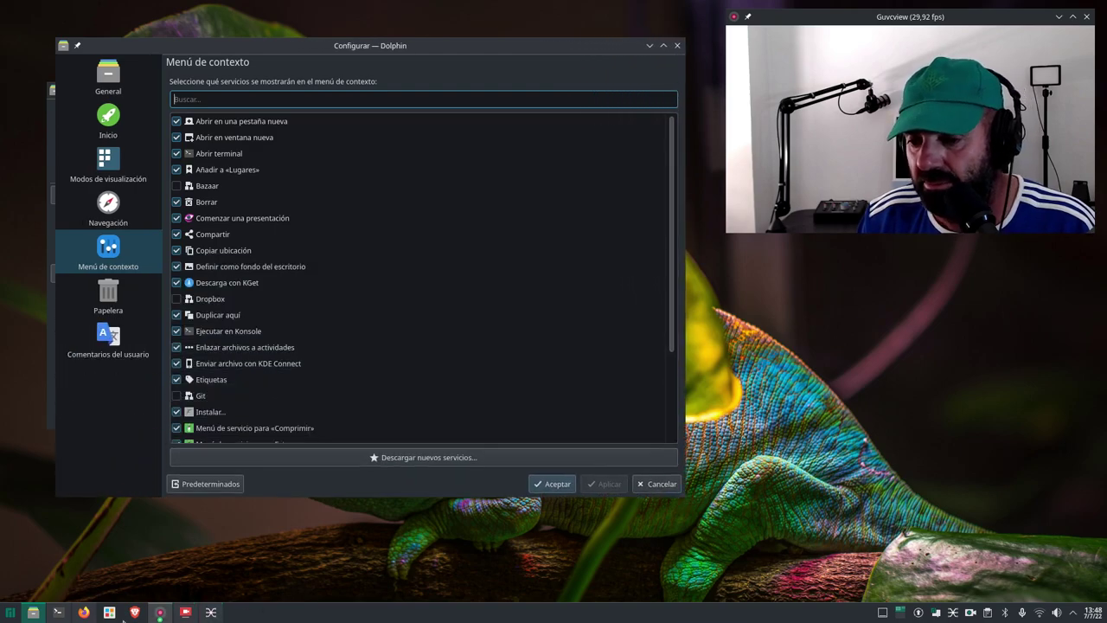
Recheck the tweet's instructions, and search the catalogue of new context menu services for "open dolphin"
left_click(83, 612)
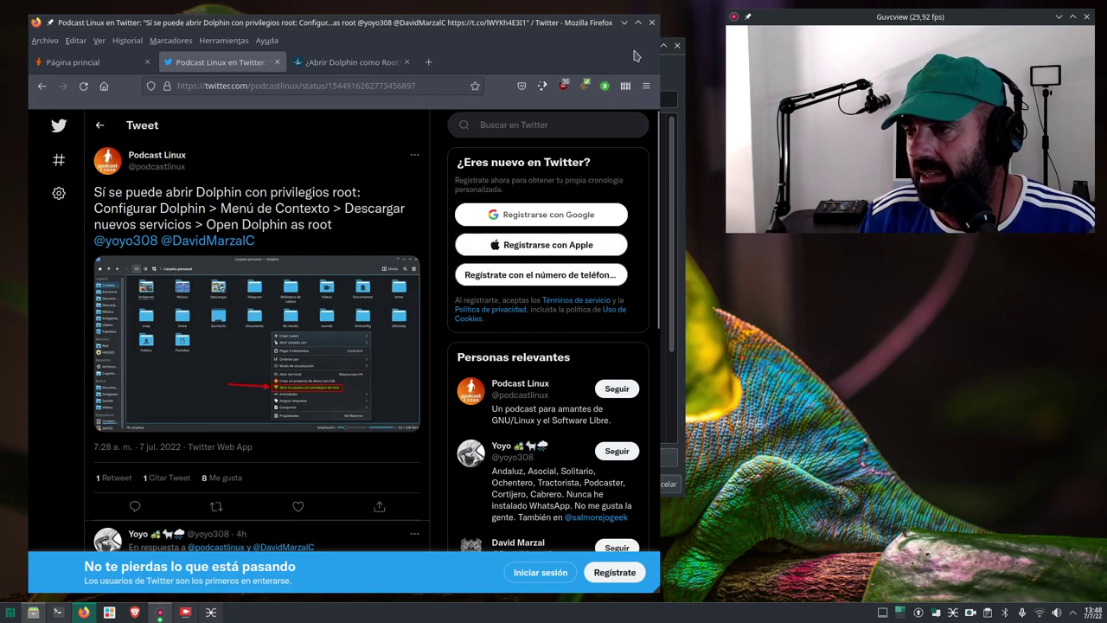
left_click(624, 22)
left_click(415, 460)
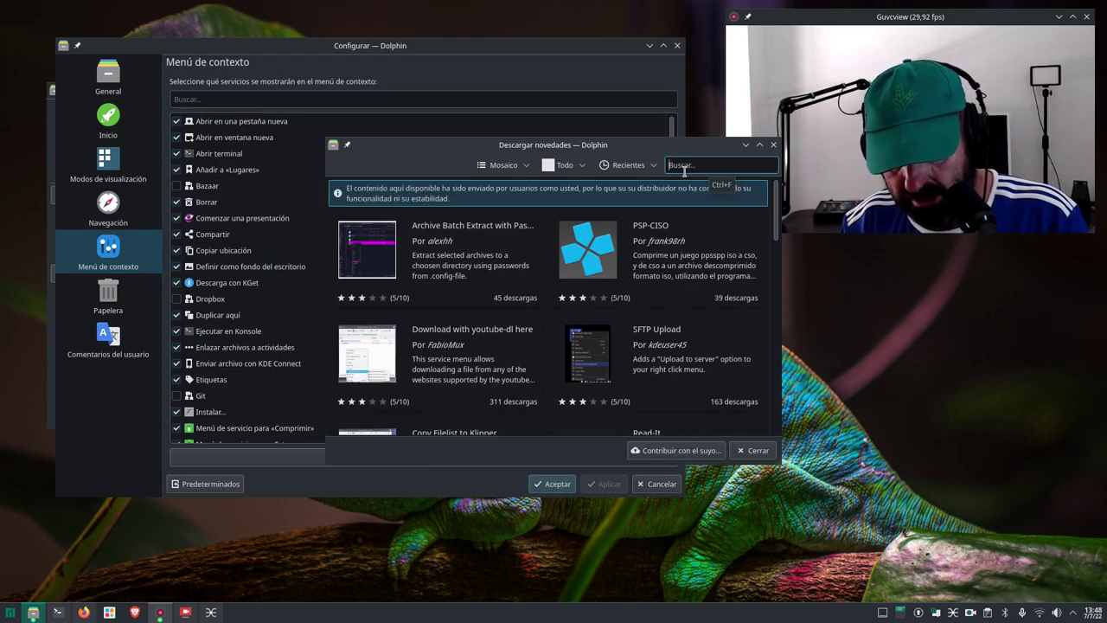
left_click(684, 165)
type("open dolphin")
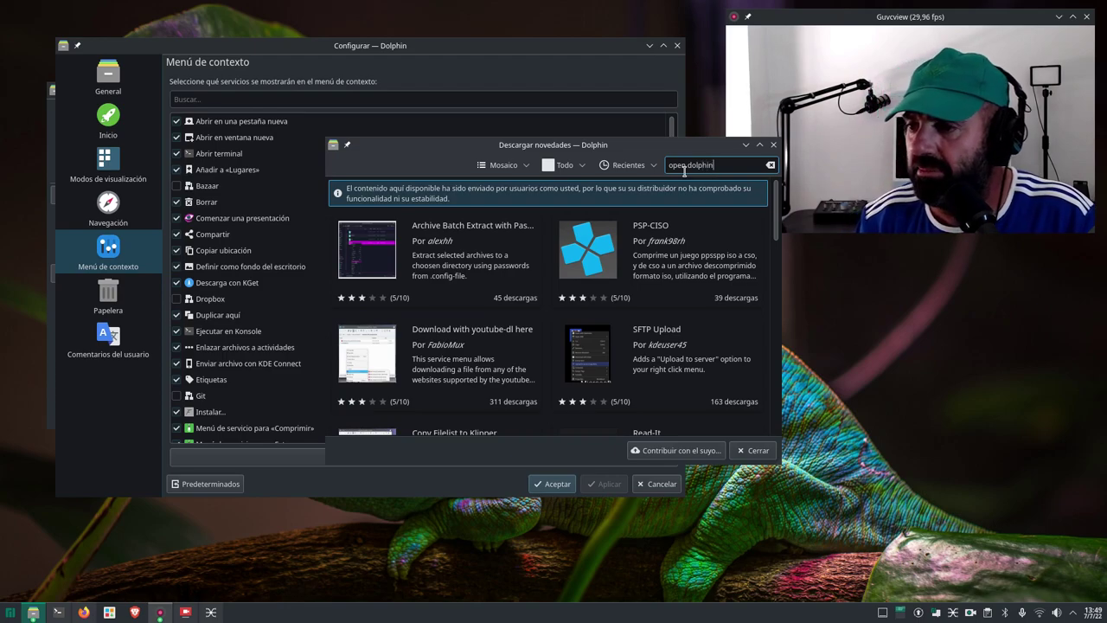
key("Return")
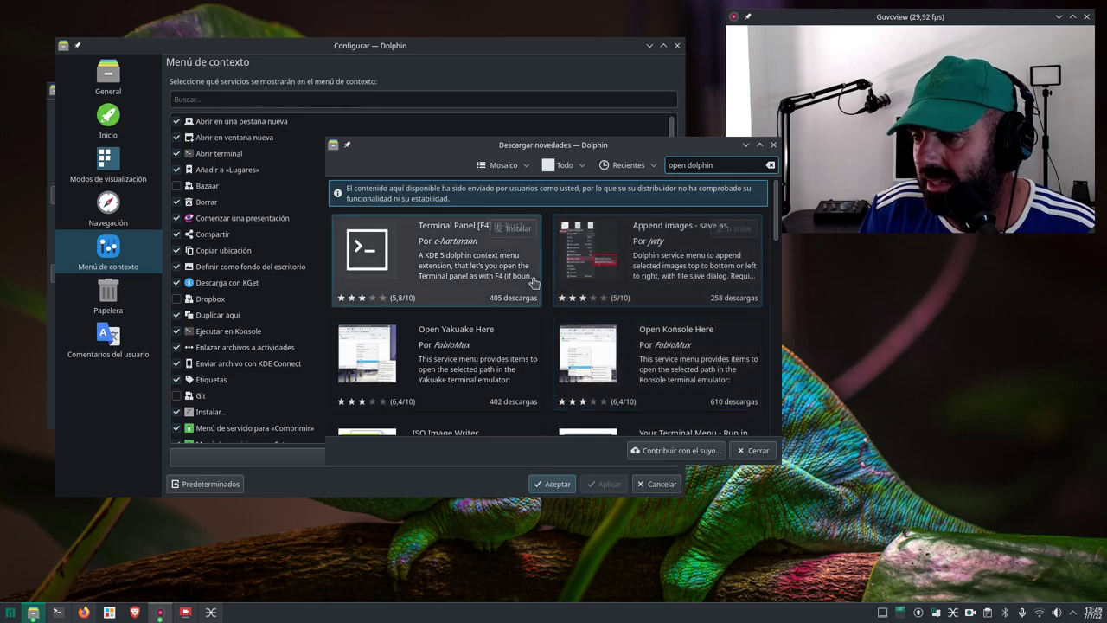
Refine the service search to "open dolphin as root"
scroll(605, 251, "down", 1)
scroll(605, 259, "up", 1)
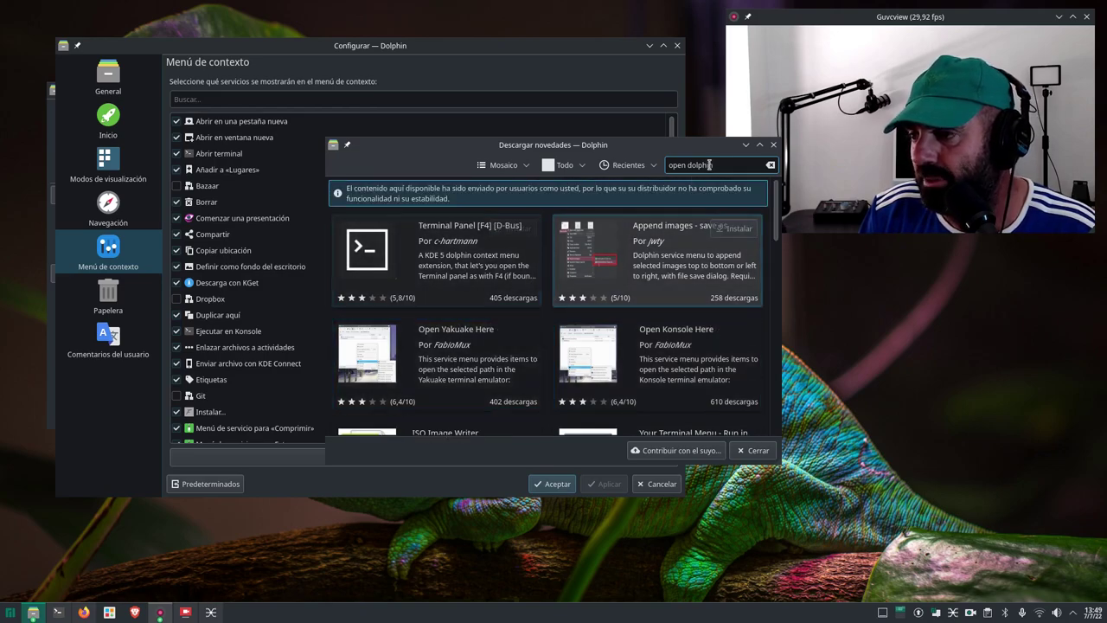
type("as root")
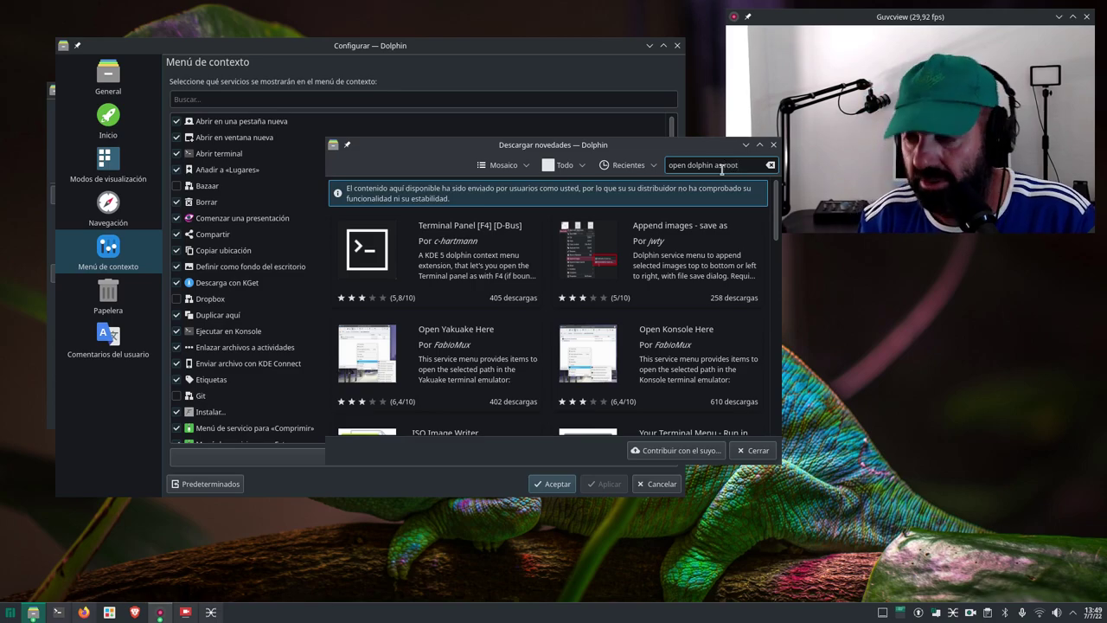
key("Return")
Install the "Open Dolphin as root" service by loup from the enlarged download window, and accept the Dolphin settings
left_click_drag(444, 143, 208, 38)
left_click_drag(553, 364, 729, 525)
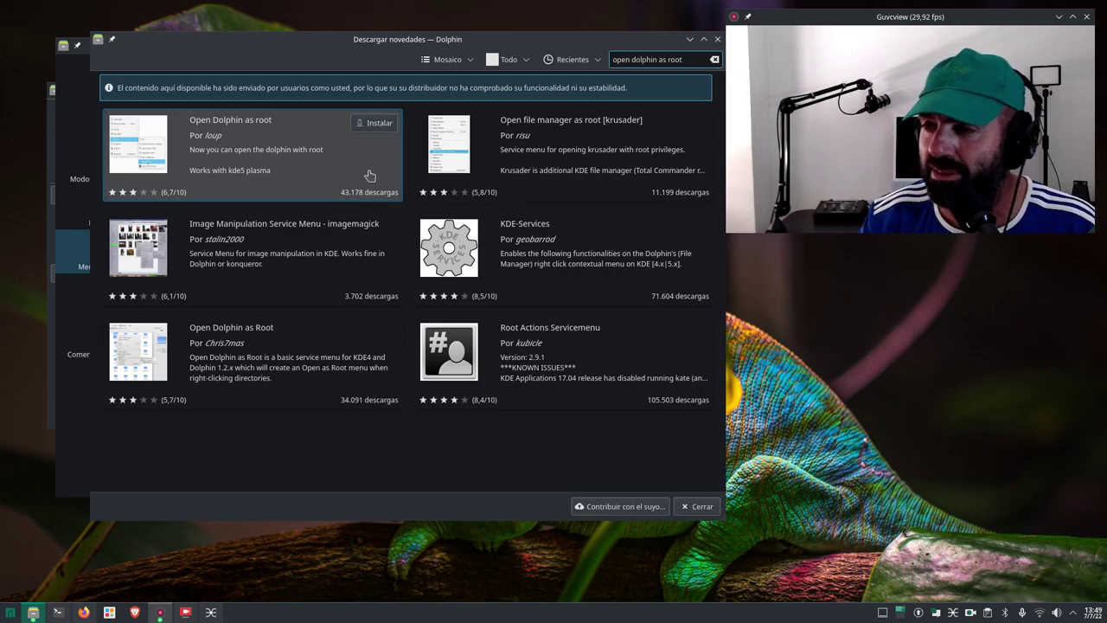
left_click(378, 128)
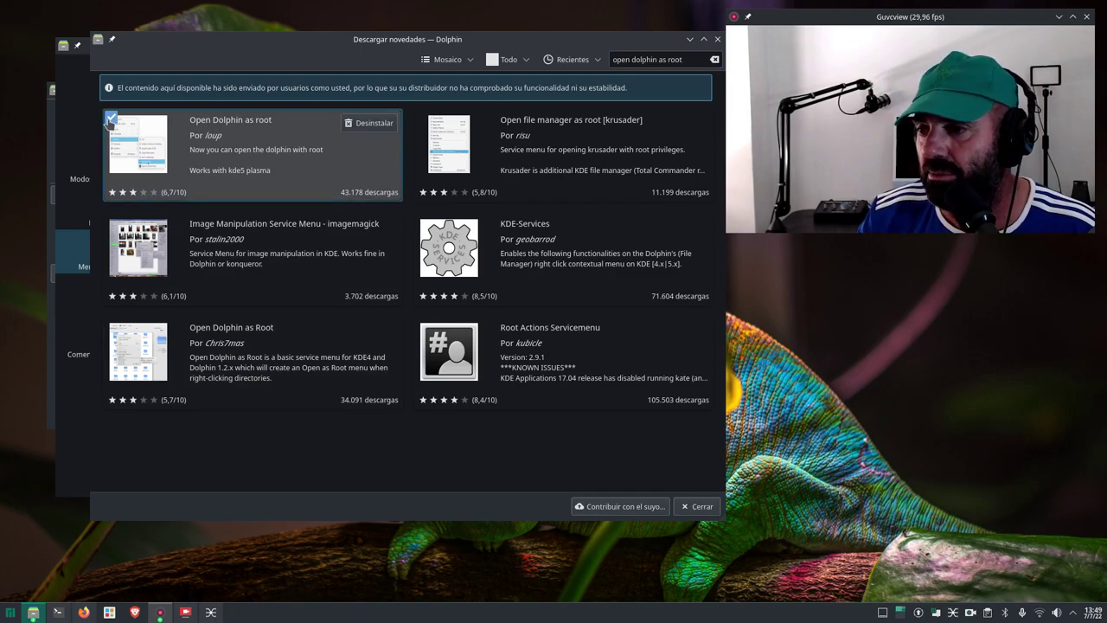
left_click(697, 507)
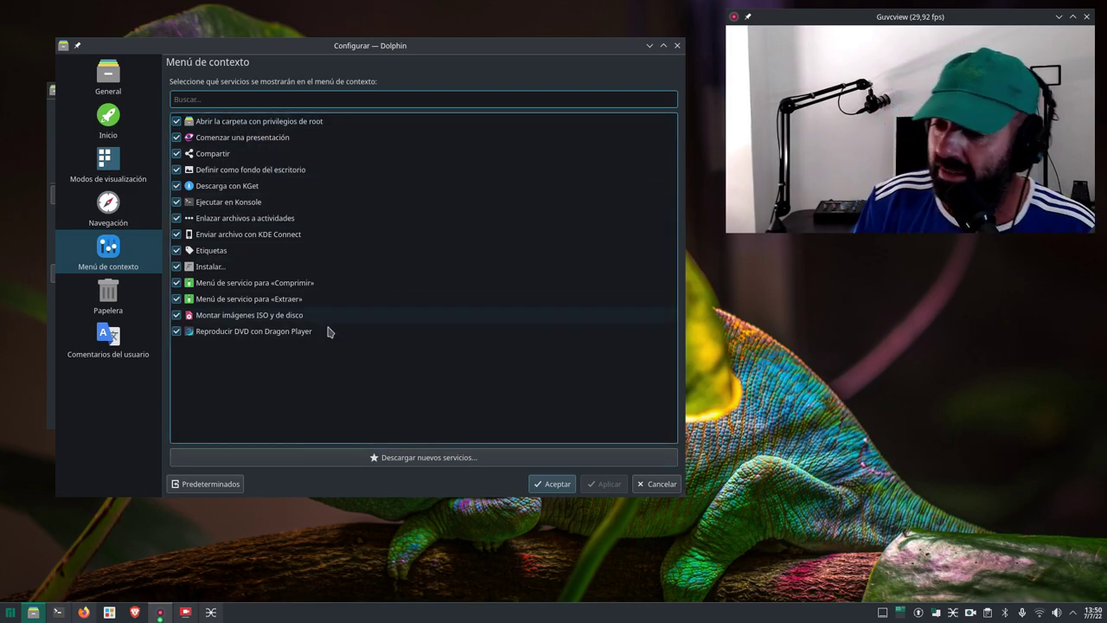
left_click(545, 486)
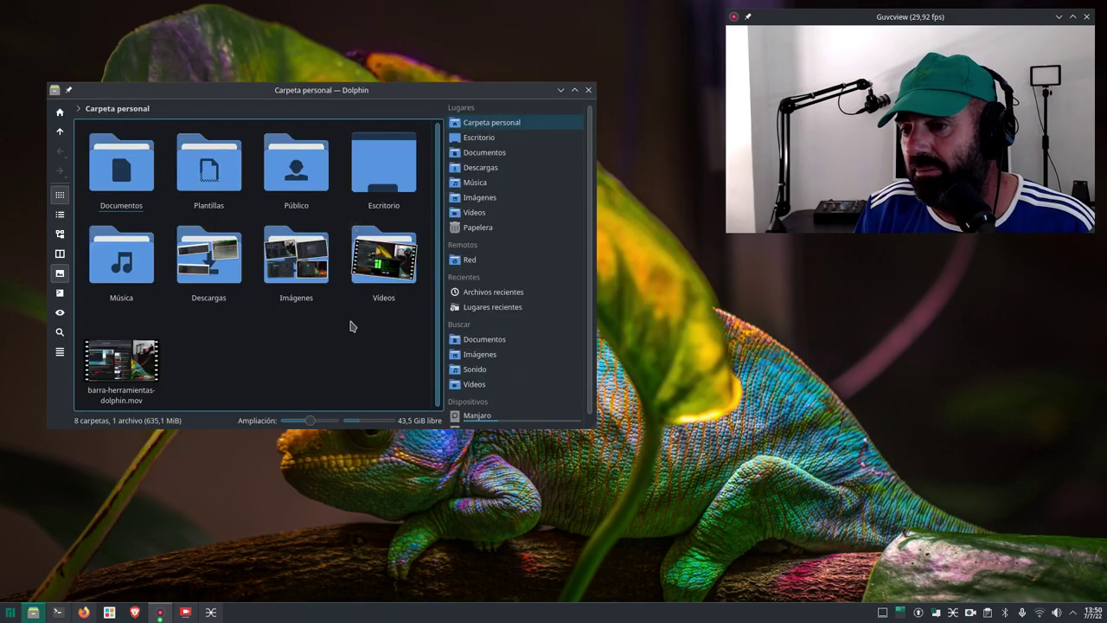
Reposition and enlarge the Dolphin window, and open the Imágenes folder in a new tab
left_click_drag(398, 90, 377, 35)
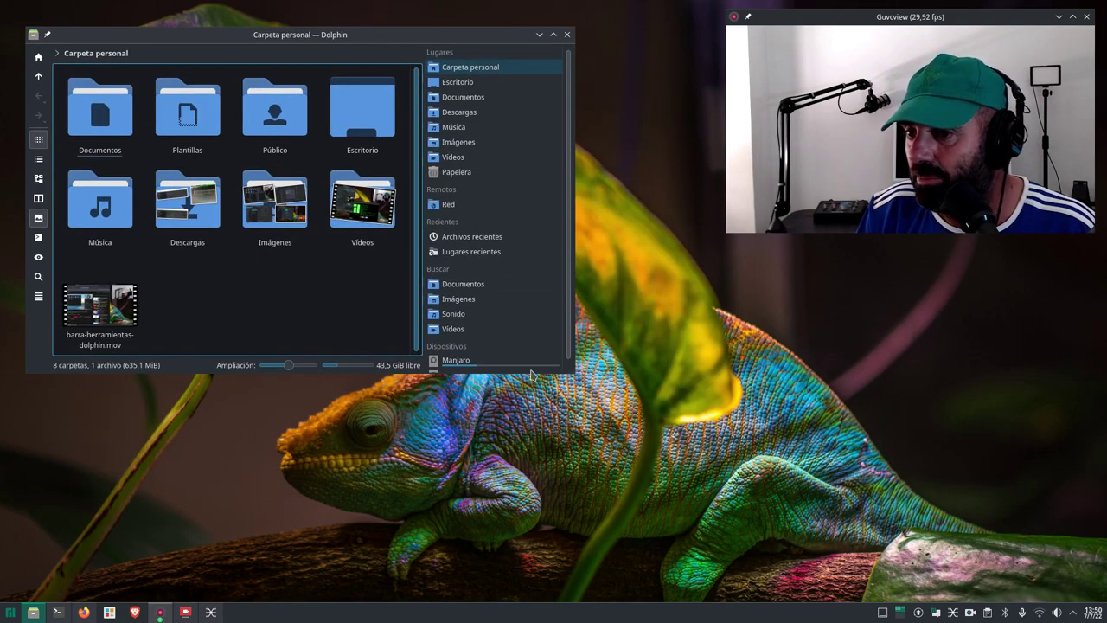
left_click_drag(571, 370, 675, 441)
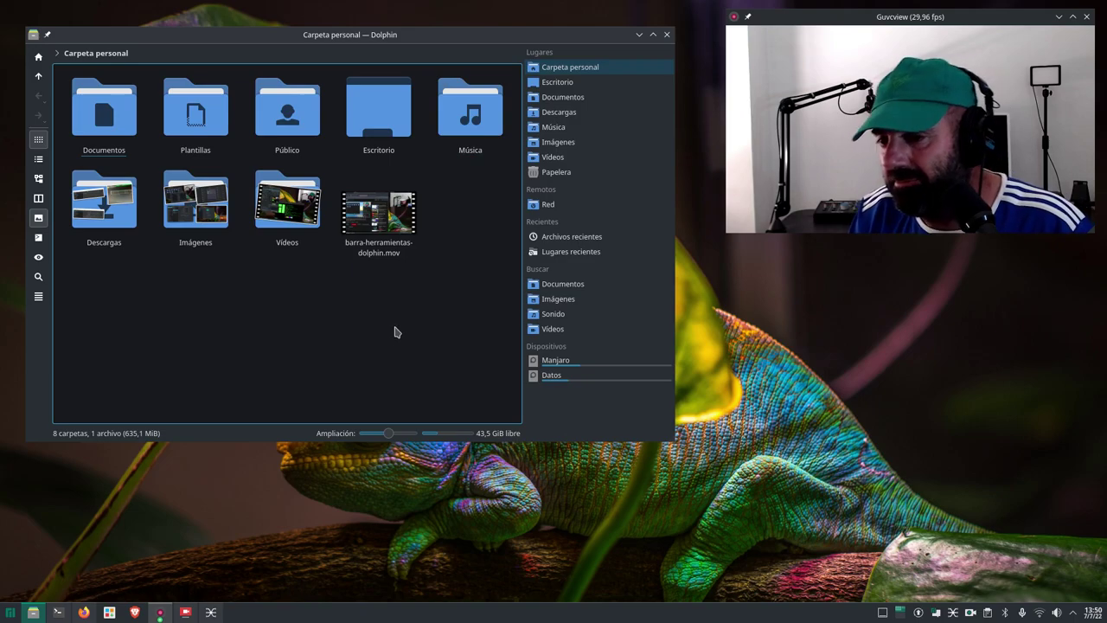
middle_click(212, 220)
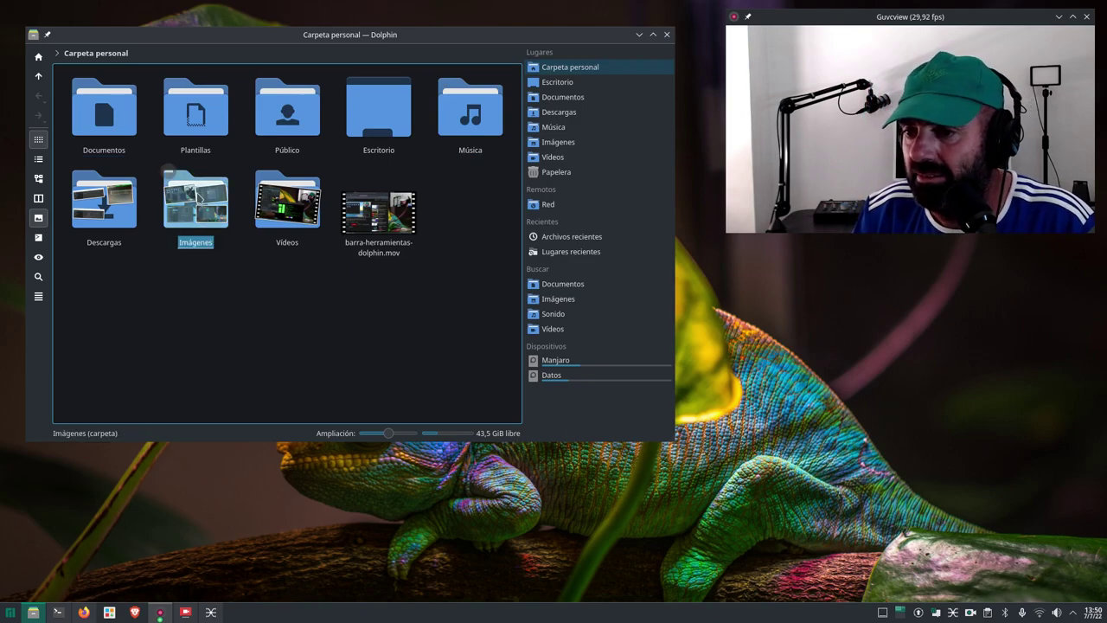
Open the Imágenes folder with root privileges by entering the account password, and close the root window after viewing it
right_click(207, 243)
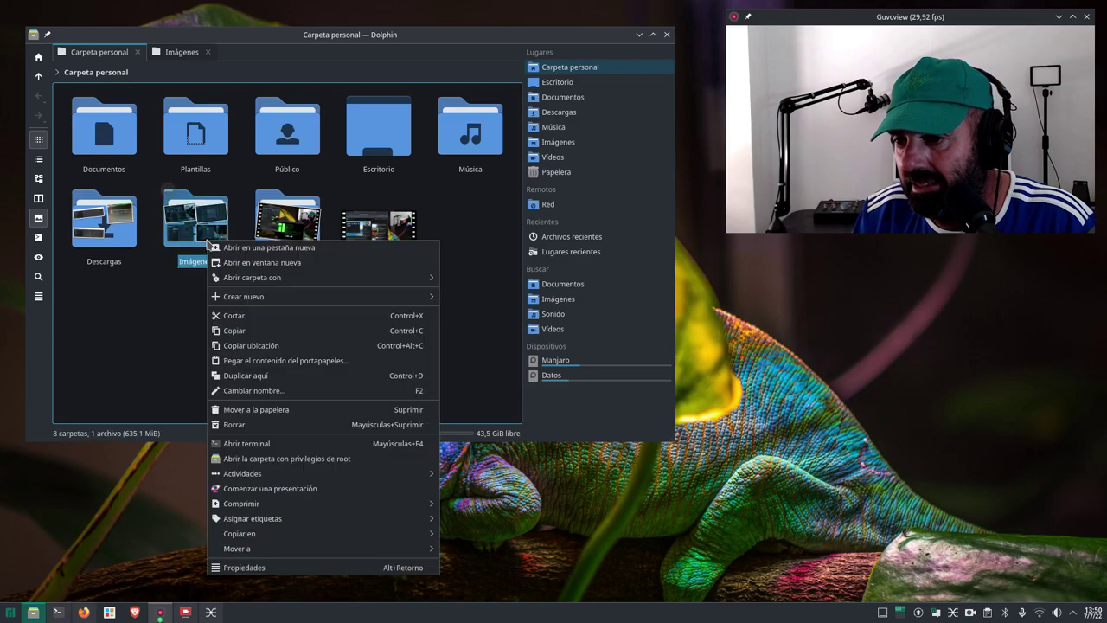
left_click(318, 464)
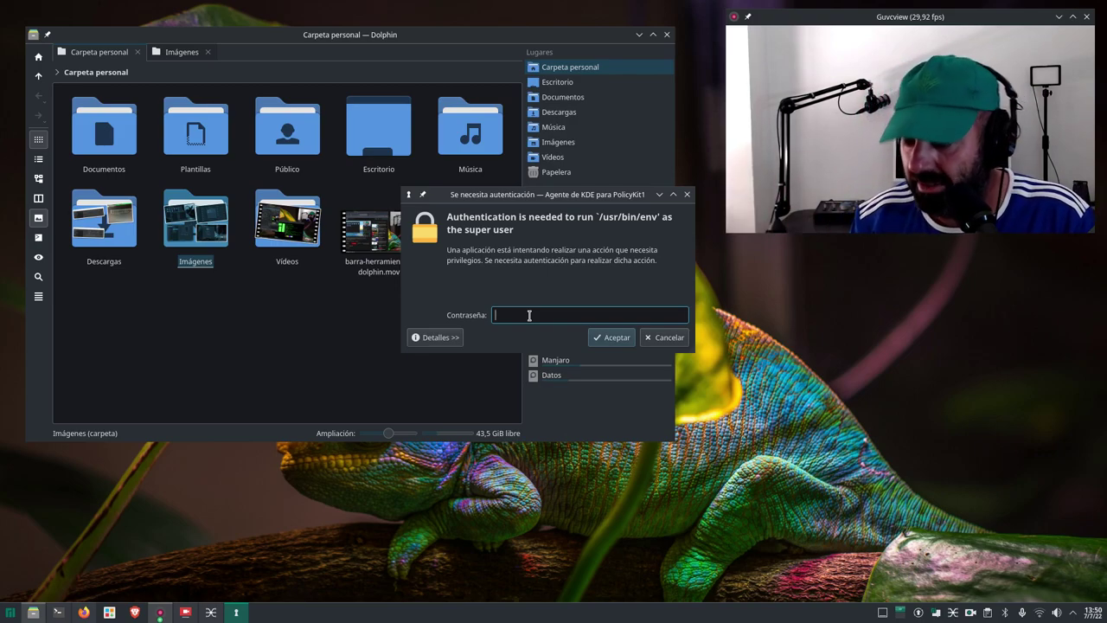
type("••••••••••")
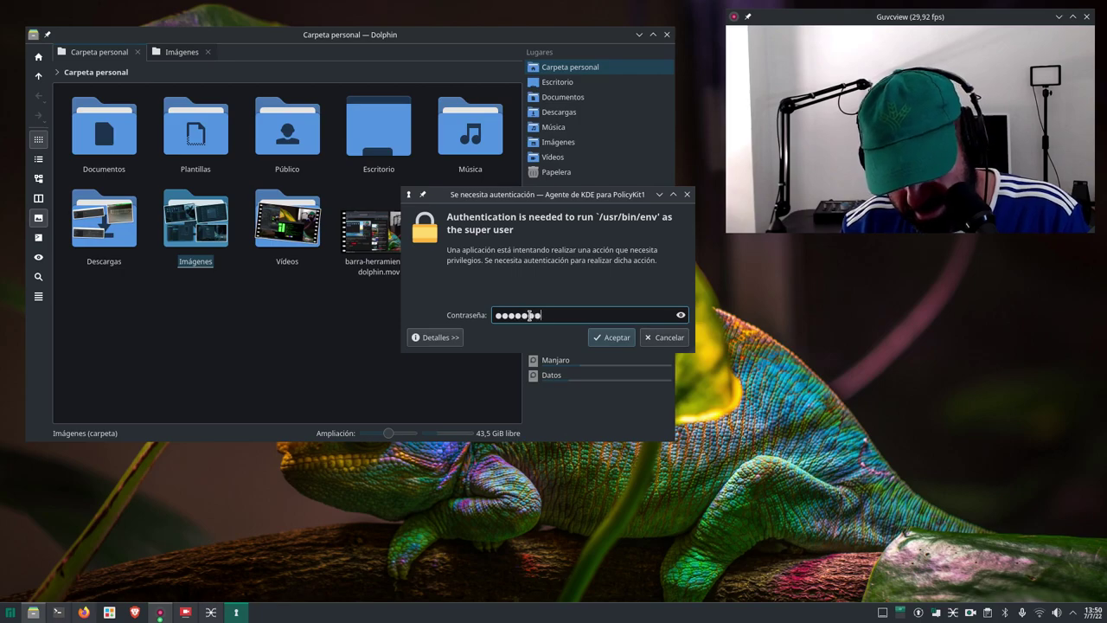
key("Return")
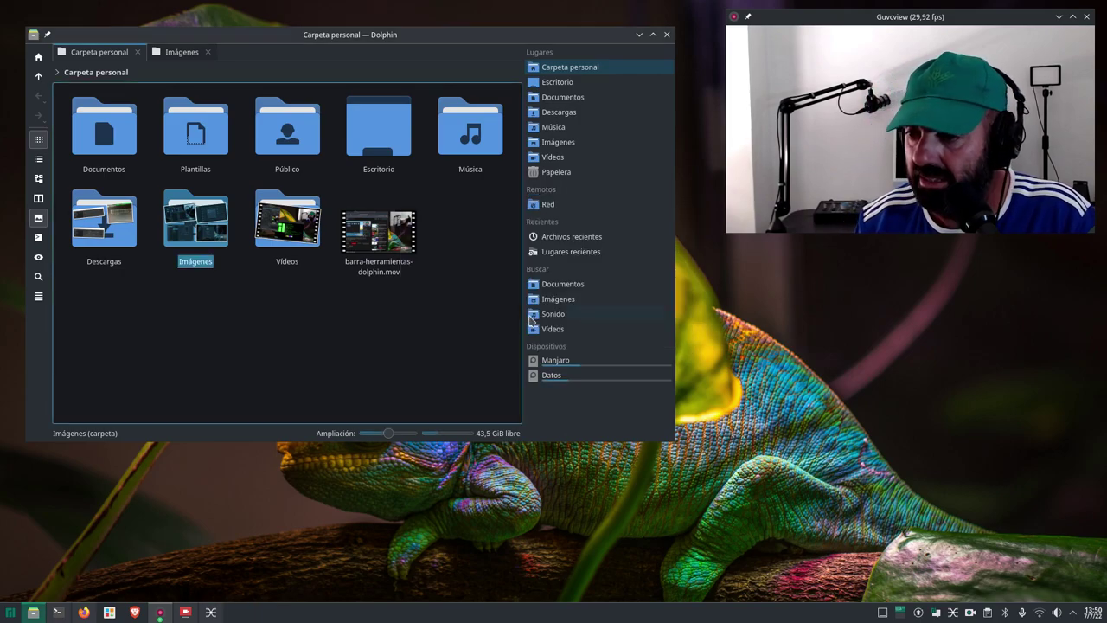
left_click_drag(509, 144, 403, 184)
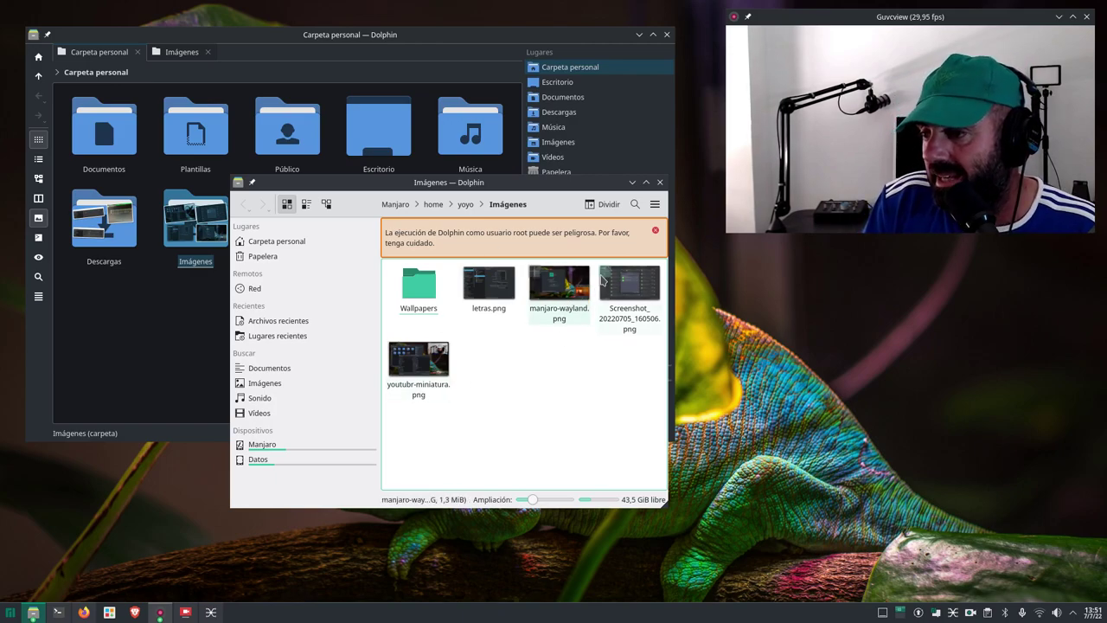
left_click(660, 182)
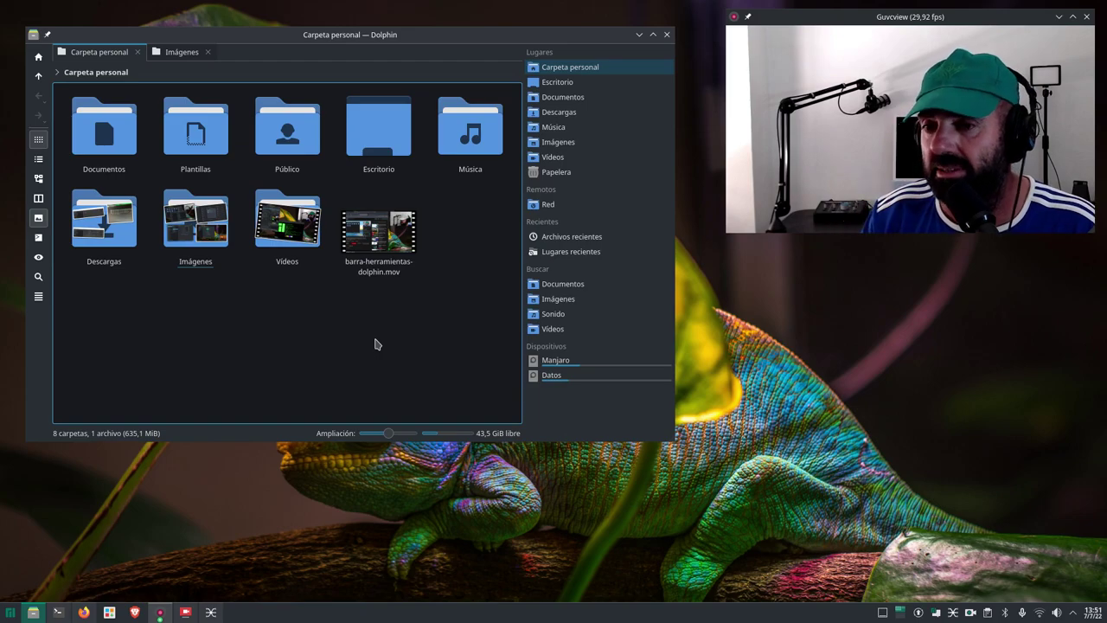
Open the etc folder on the Manjaro device in the enlarged Dolphin window and browse its contents
left_click(552, 360)
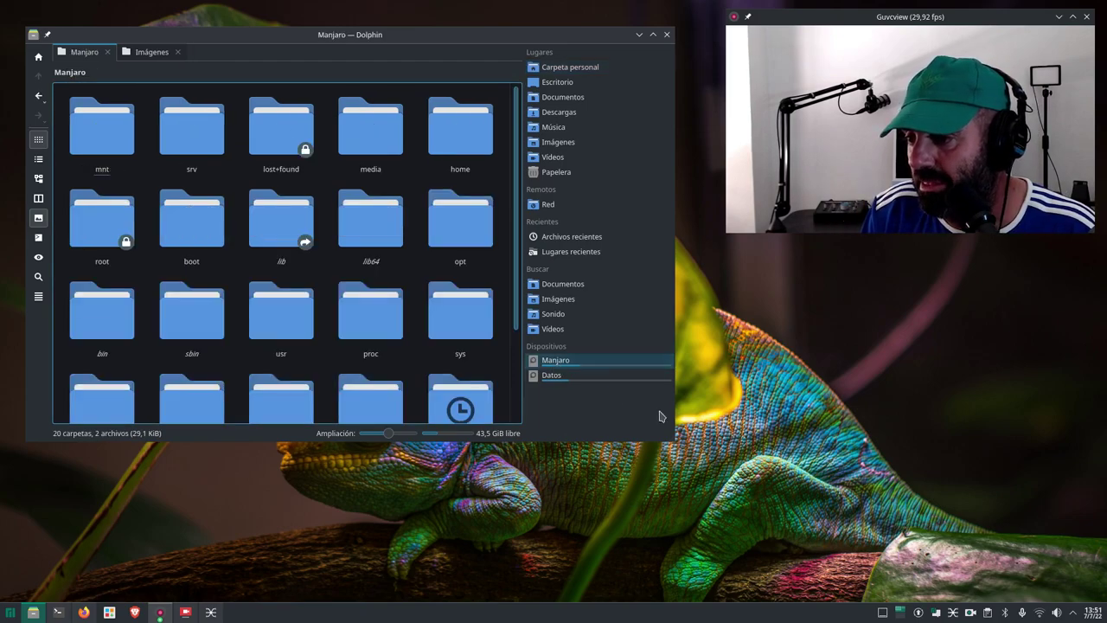
left_click_drag(674, 442, 761, 505)
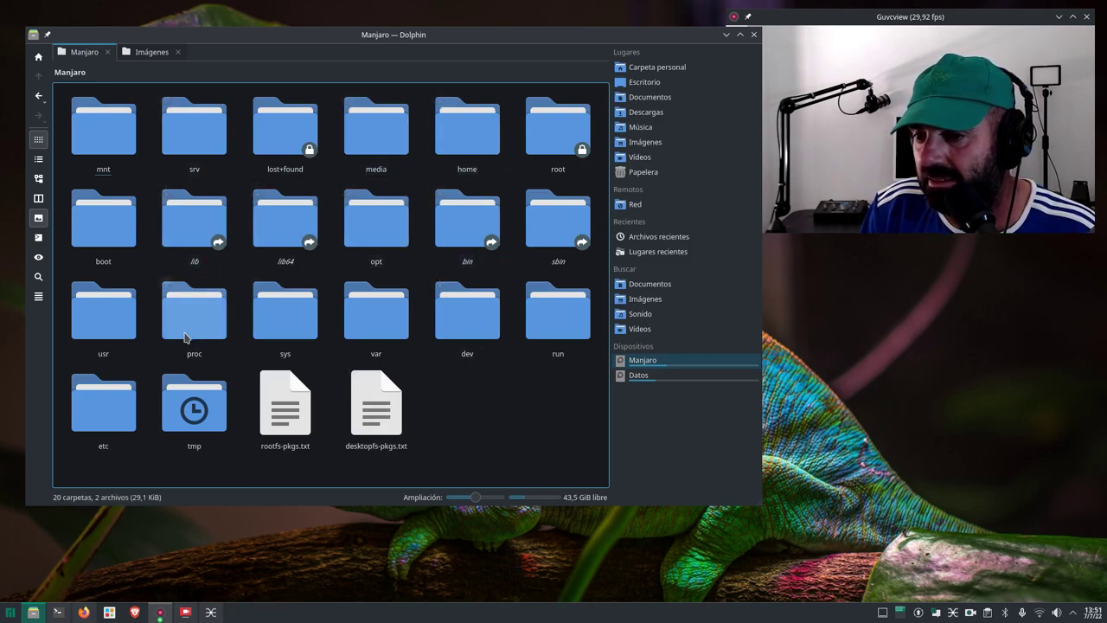
double_click(120, 414)
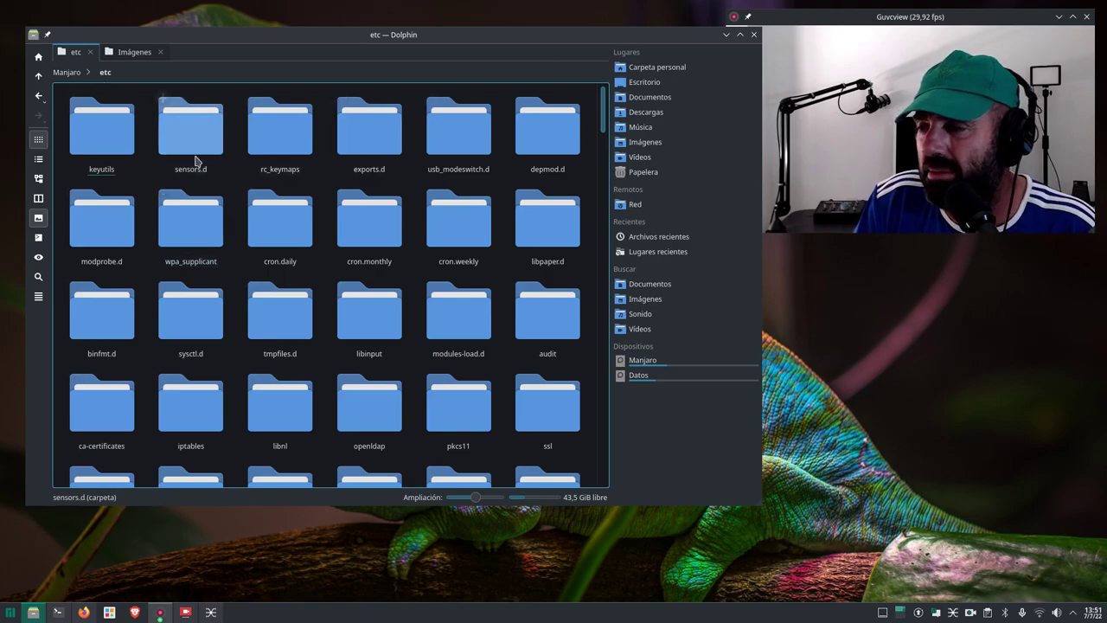
scroll(198, 225, "down", 5)
scroll(198, 237, "down", 2)
scroll(198, 240, "up", 8)
scroll(216, 259, "down", 10)
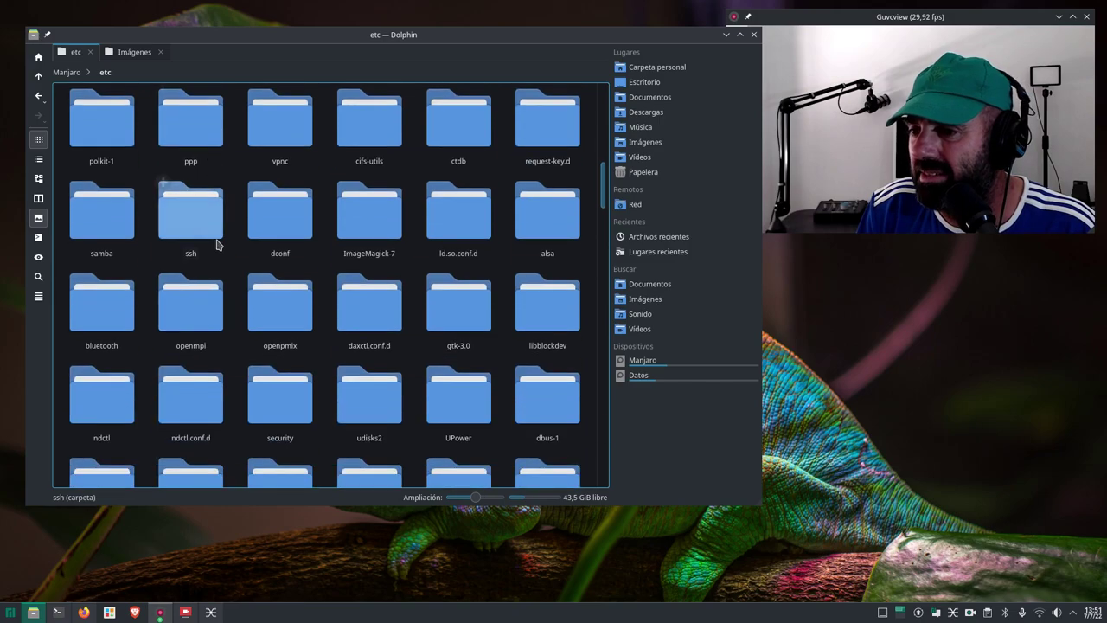
Open the etc folder with root privileges through the installed service, authenticating with the account password
right_click(235, 377)
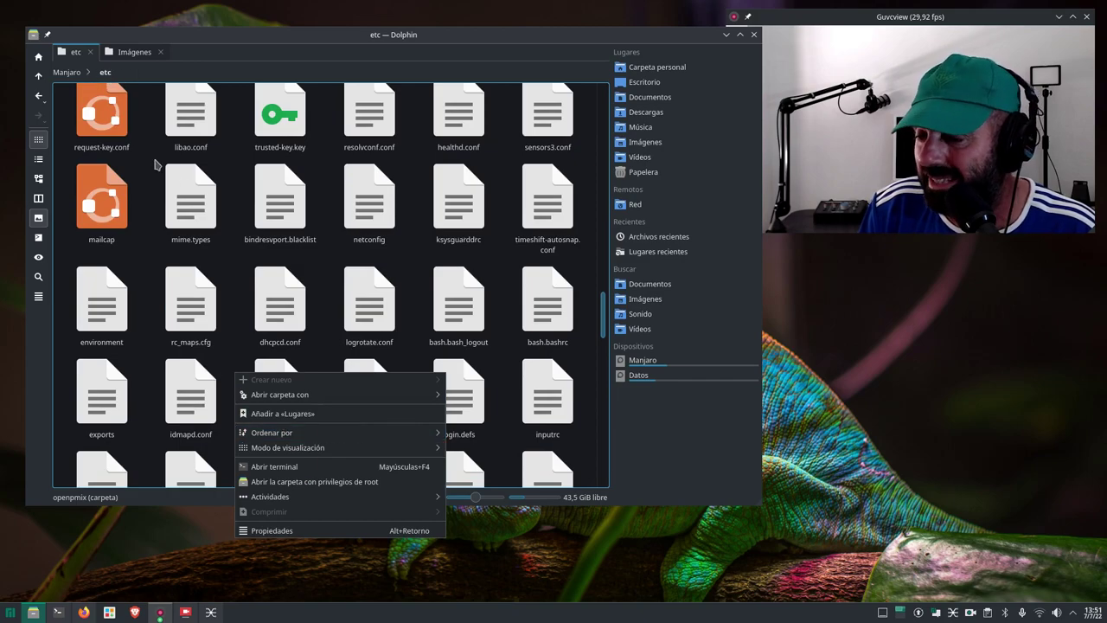
left_click(312, 482)
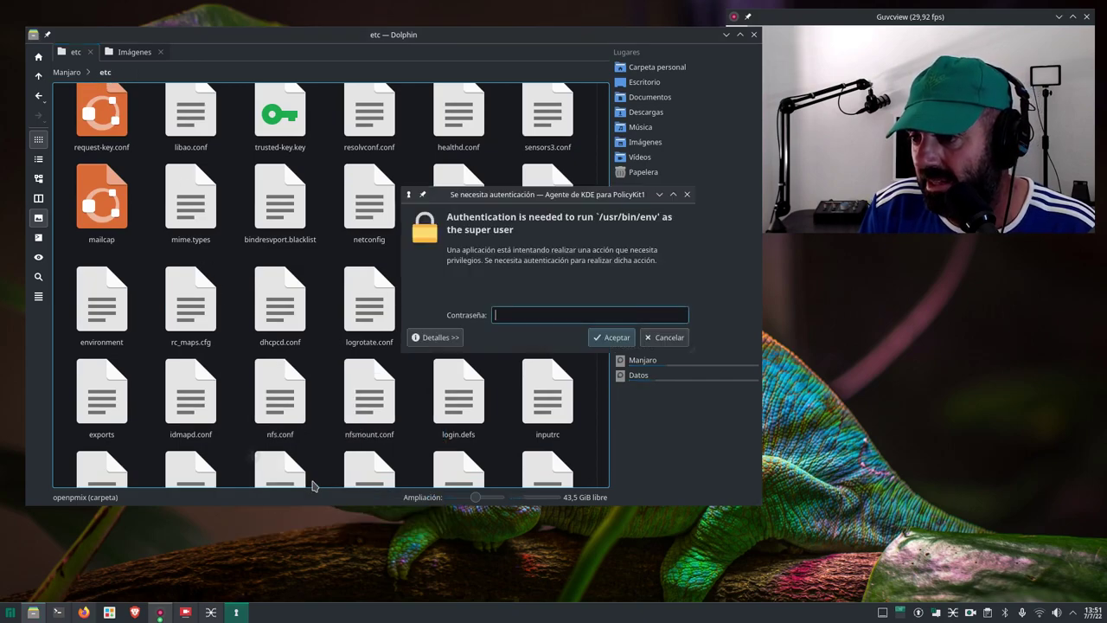
type("••••••••••••")
key("Return")
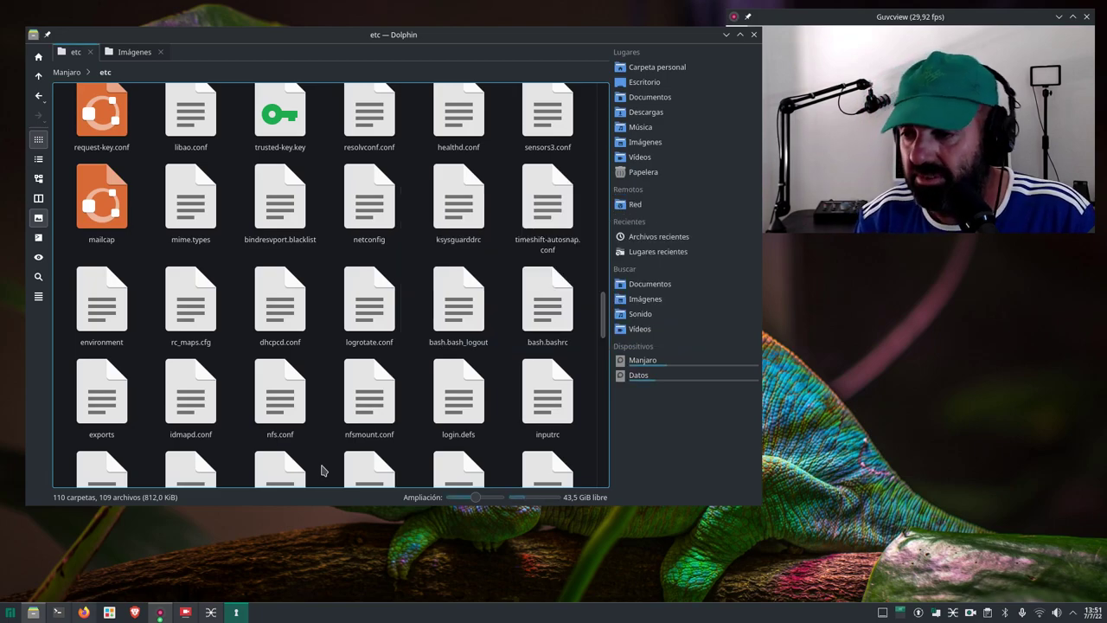
Enlarge the root Dolphin window, browse etc down to its configuration files, and reposition the window over the original one
left_click_drag(591, 112, 377, 88)
left_click_drag(562, 486, 825, 580)
left_click_drag(819, 243, 823, 437)
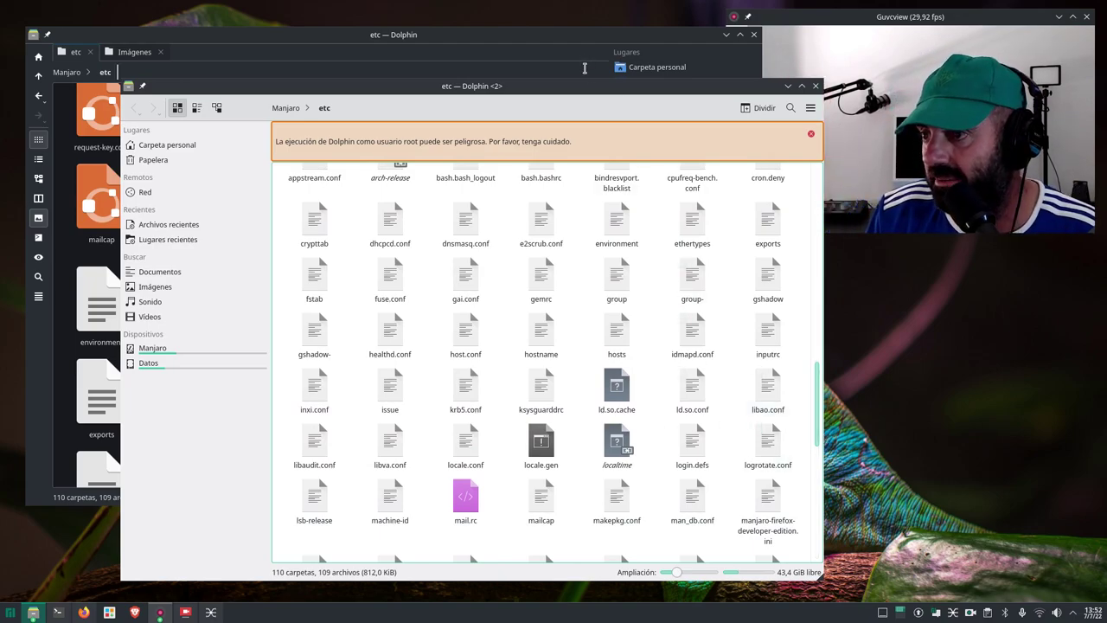
left_click_drag(603, 93, 510, 82)
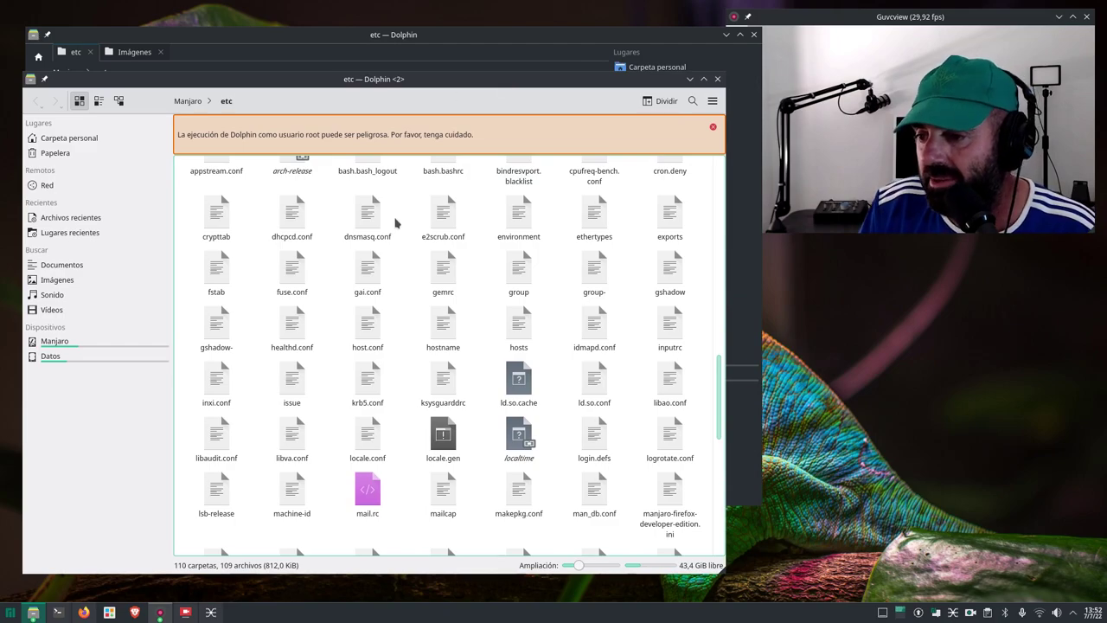
Examine the file actions offered with root privileges for healthd.conf and gemrc, dismissing each list without choosing an action
right_click(297, 339)
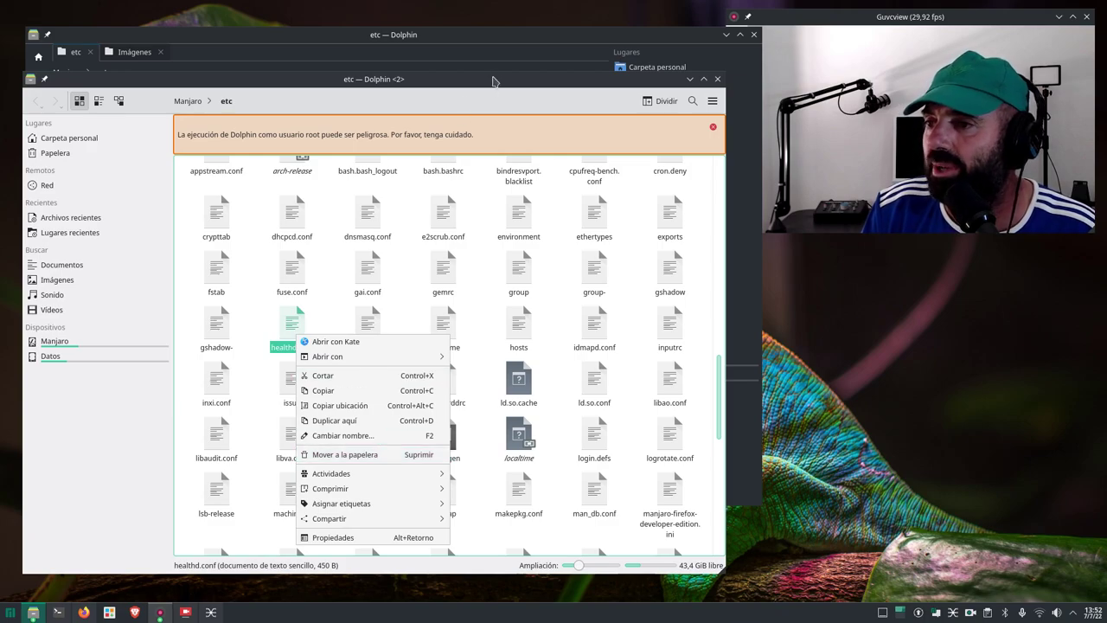
left_click(534, 80)
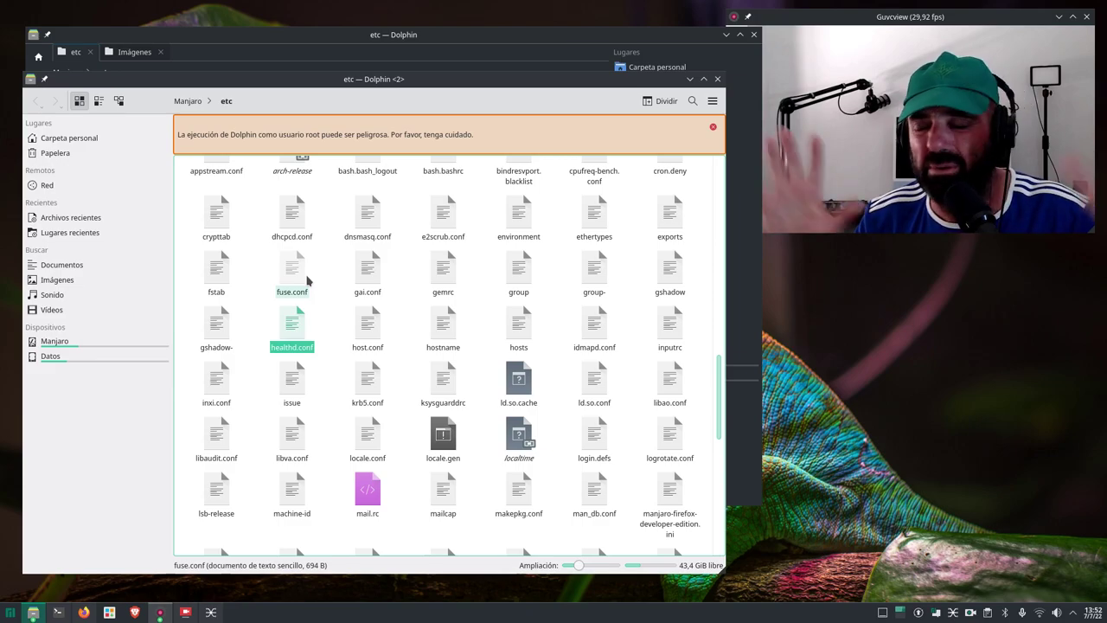
right_click(441, 268)
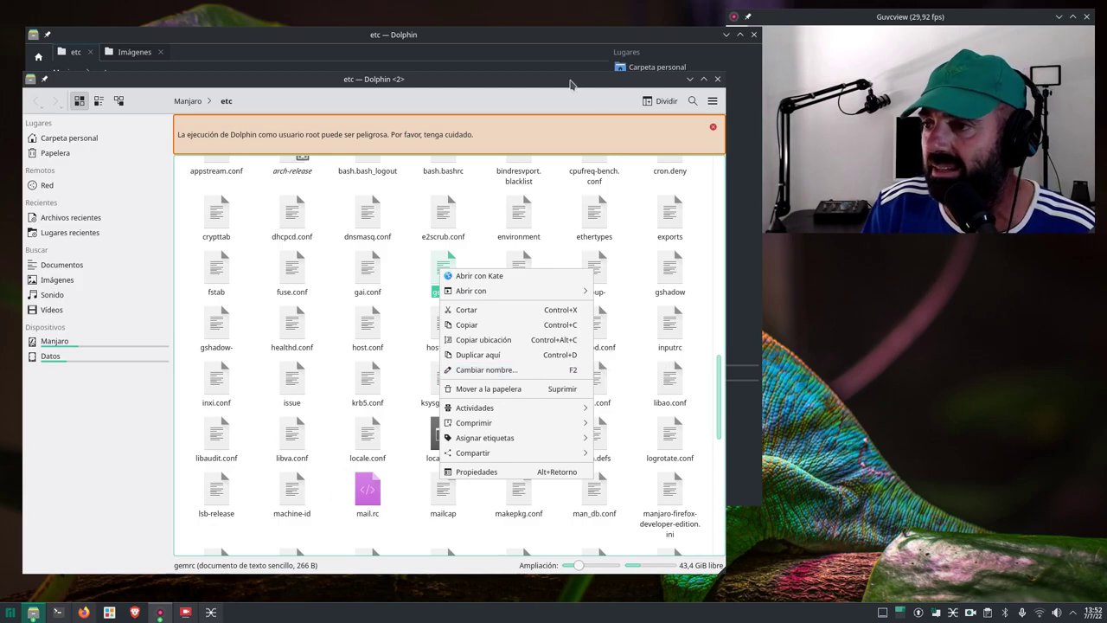
left_click(626, 81)
Close the root window, and quit the remaining Dolphin window with all its tabs
left_click(717, 79)
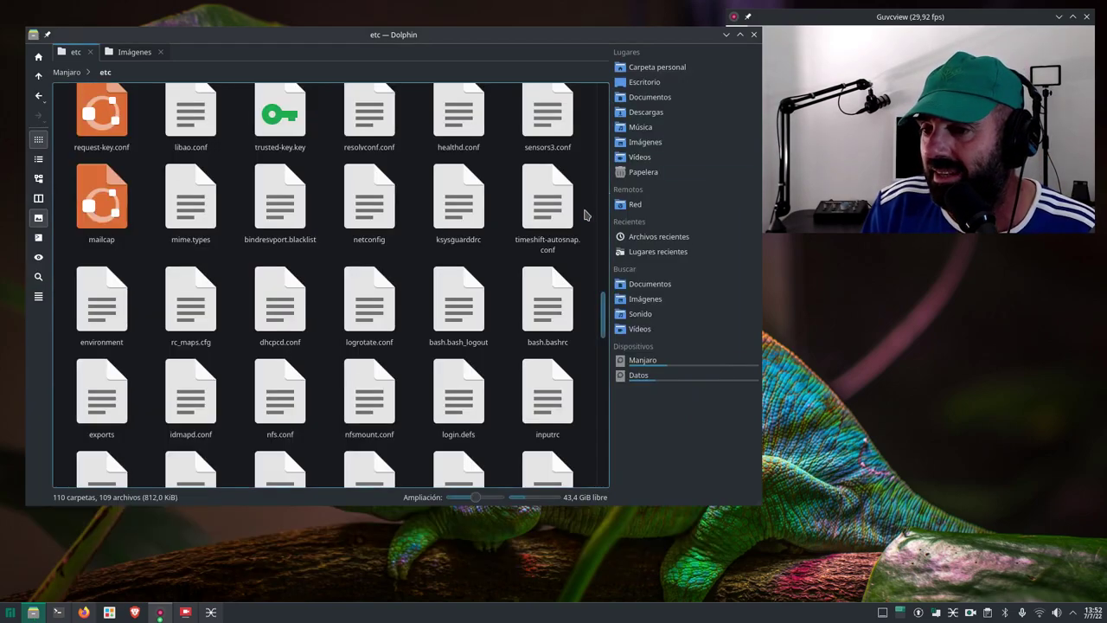
left_click(754, 34)
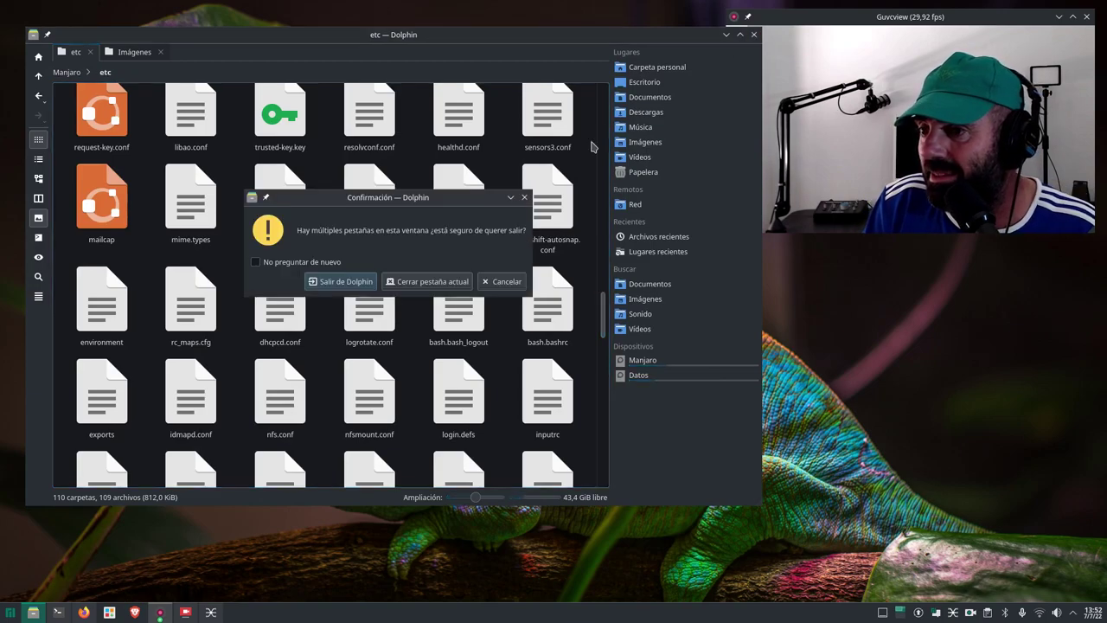
left_click(364, 284)
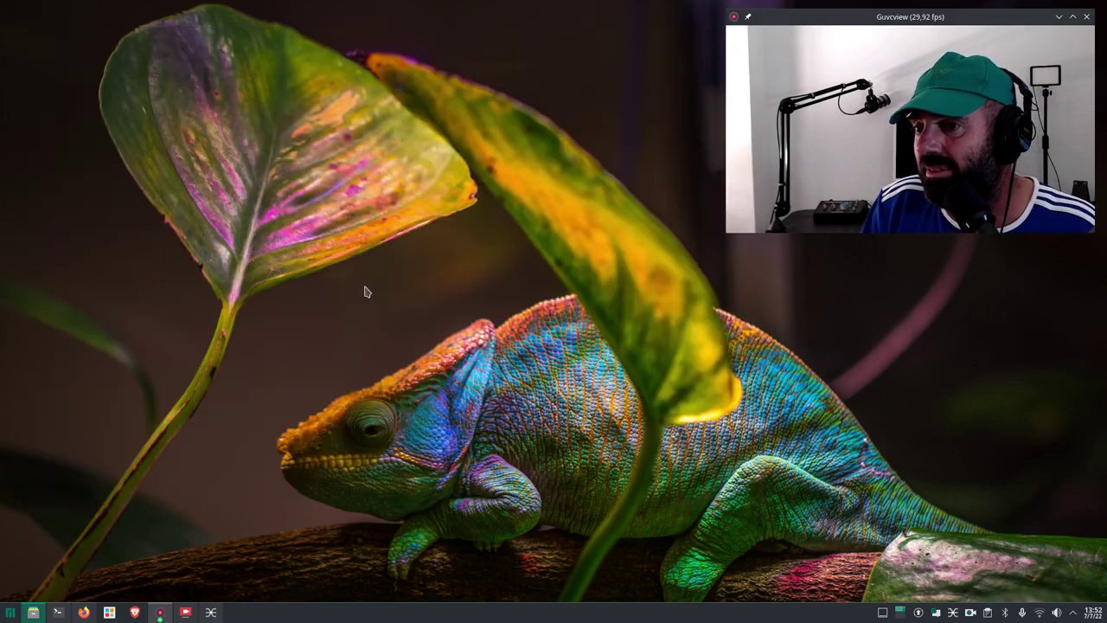
Switch to Firefox, review the Podcast Linux tweet on opening Dolphin as root and its replies, and minimize the browser
left_click(83, 612)
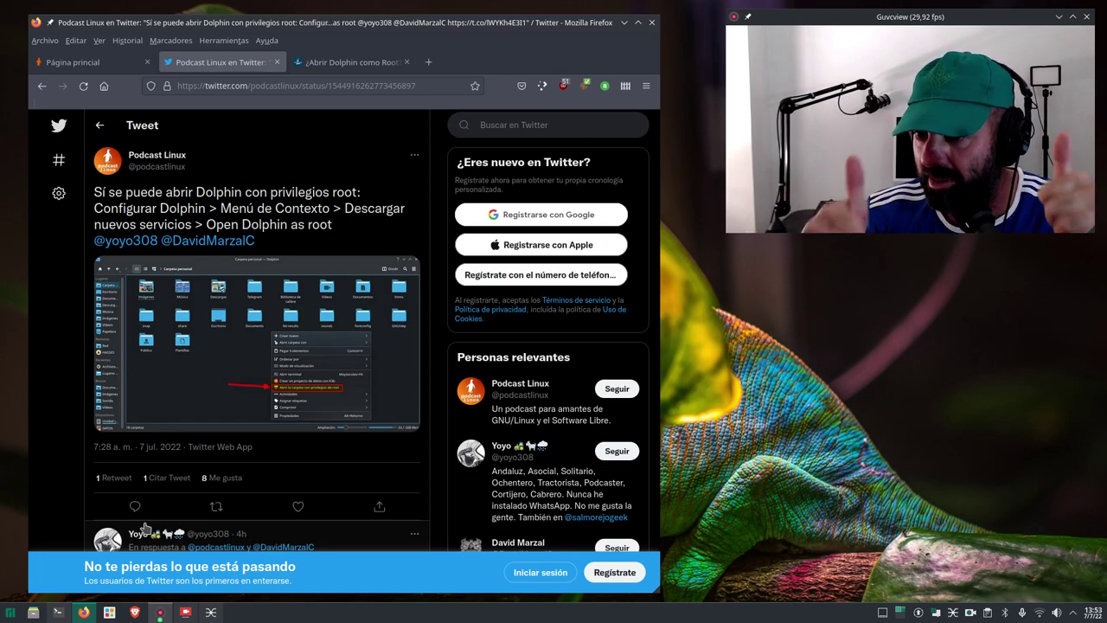
scroll(258, 420, "down", 3)
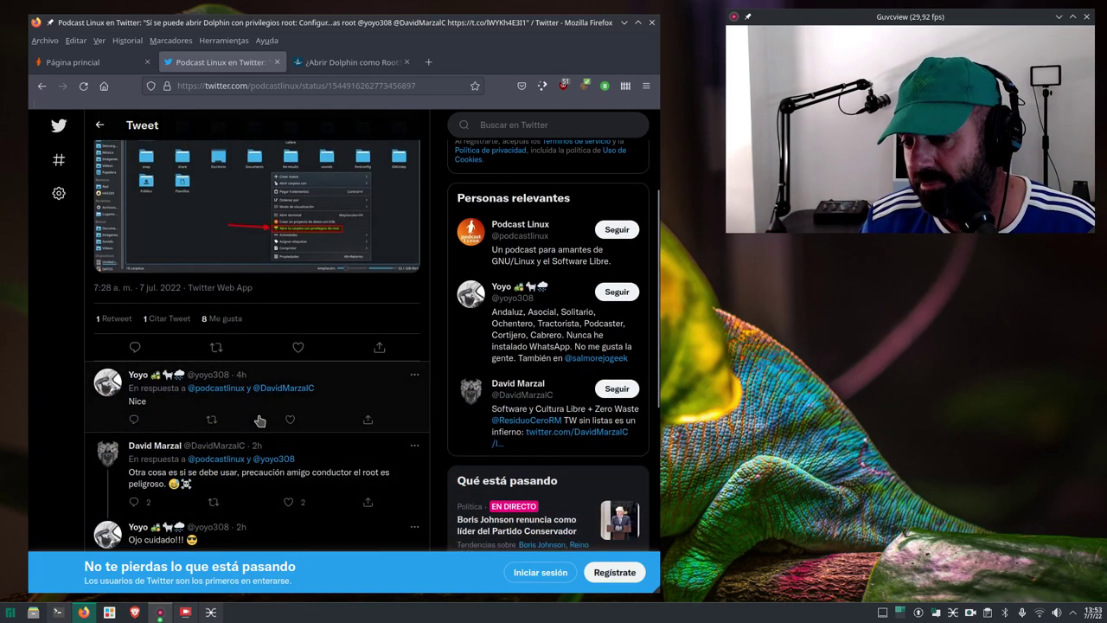
scroll(258, 421, "up", 3)
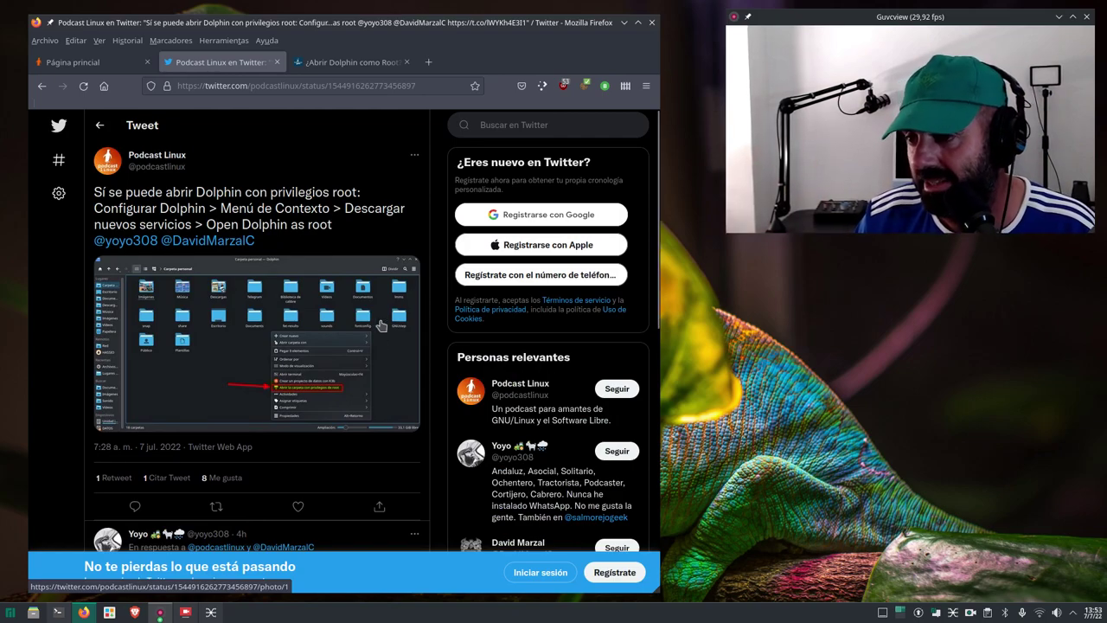
left_click(624, 22)
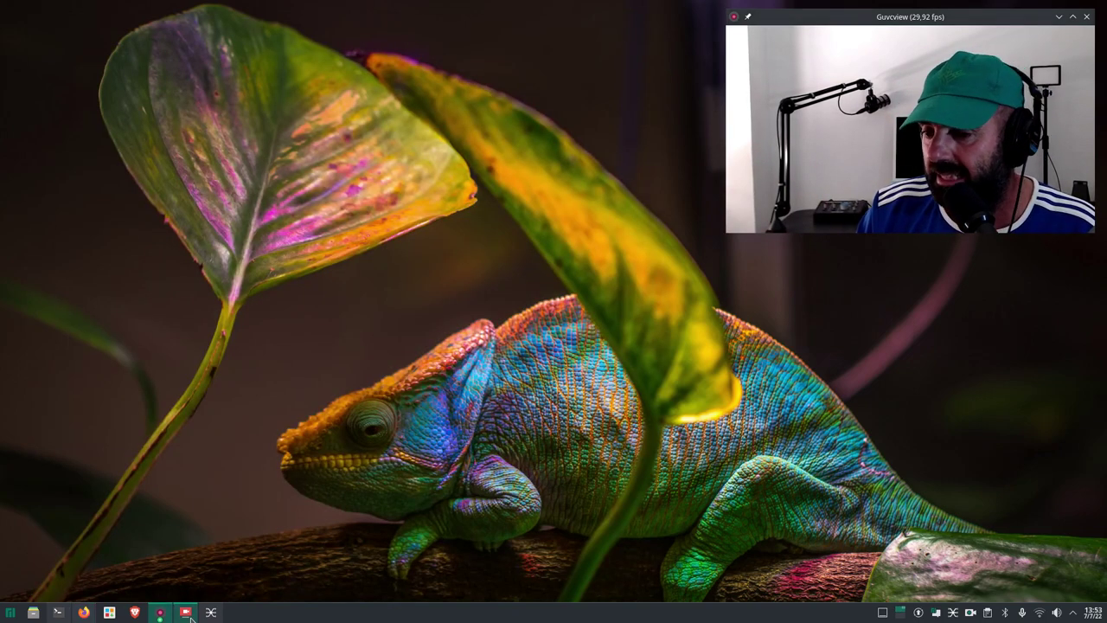
Switch to SimpleScreenRecorder and move its window nearer the middle of the desktop
mouse_move(160, 615)
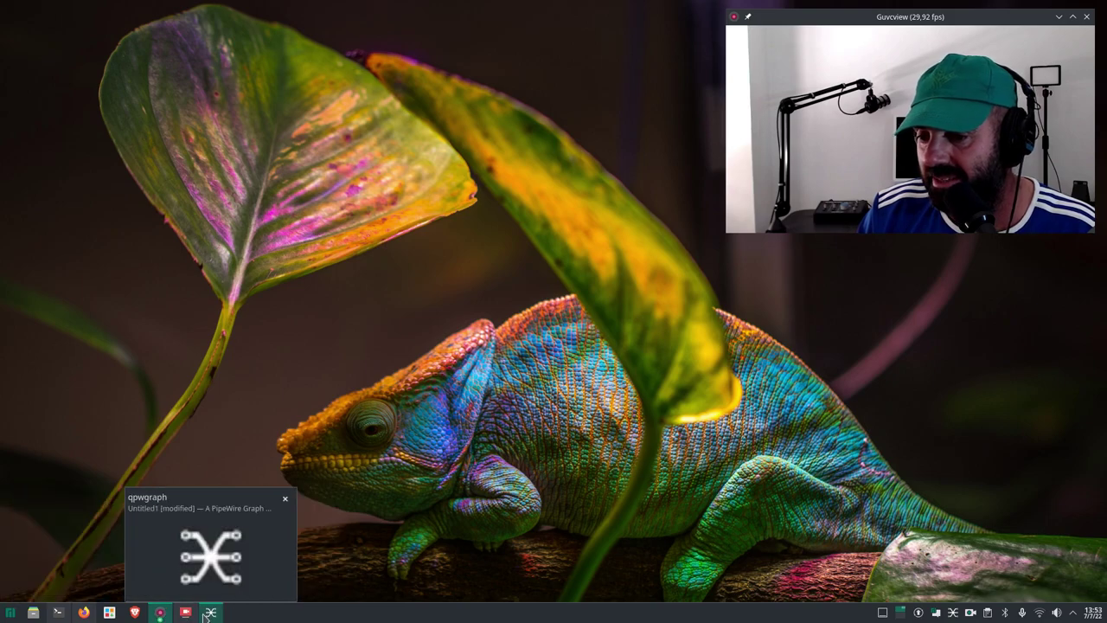
left_click(184, 615)
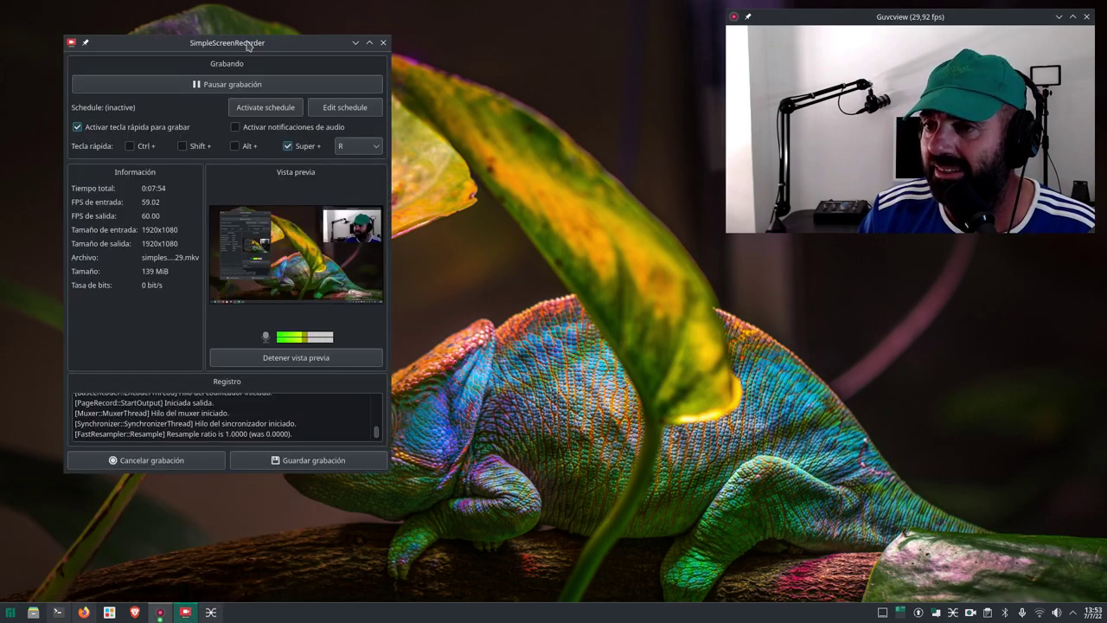
left_click_drag(250, 45, 342, 62)
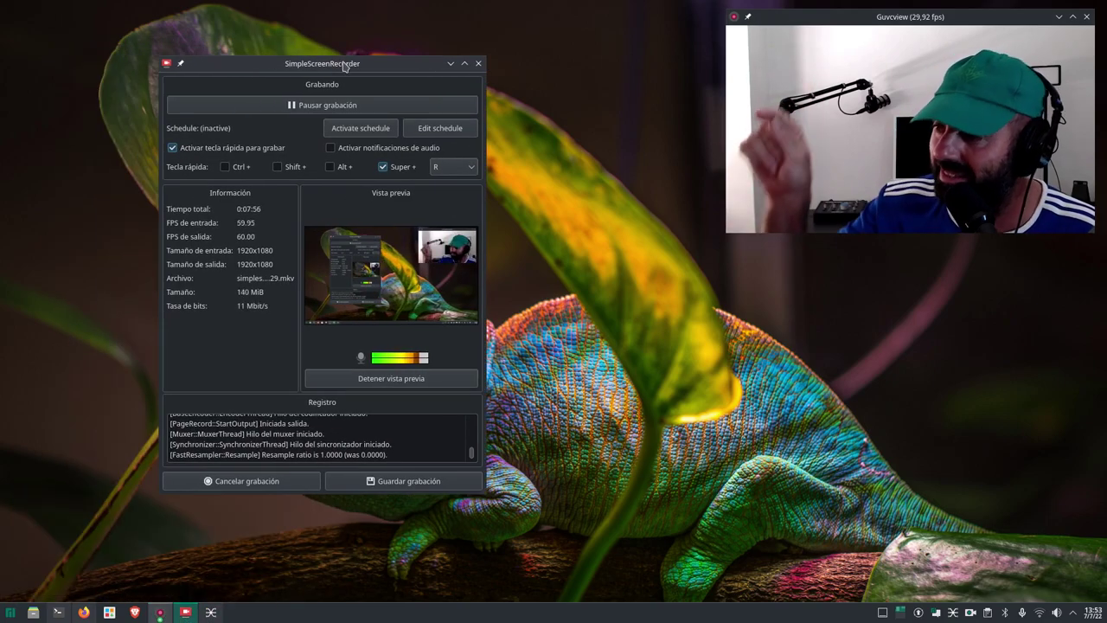